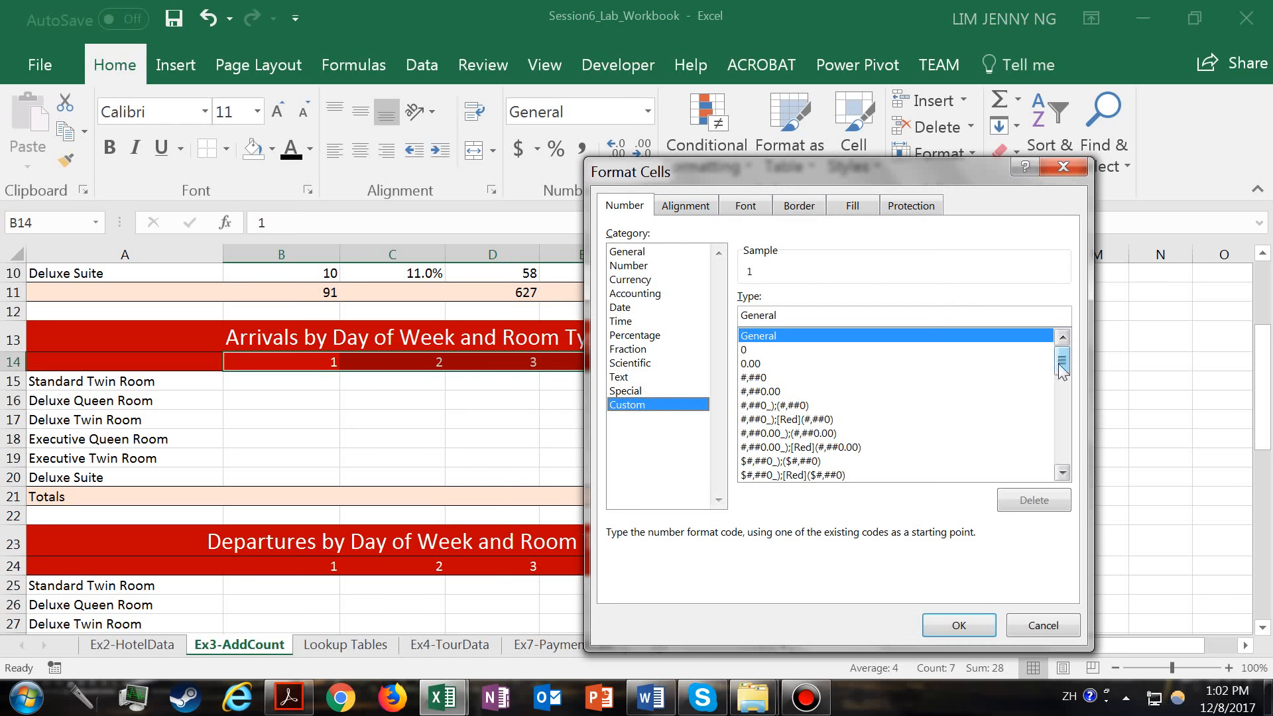
Apply the custom number format ddd to the day headers B14:H14 of the Arrivals table
click(820, 475)
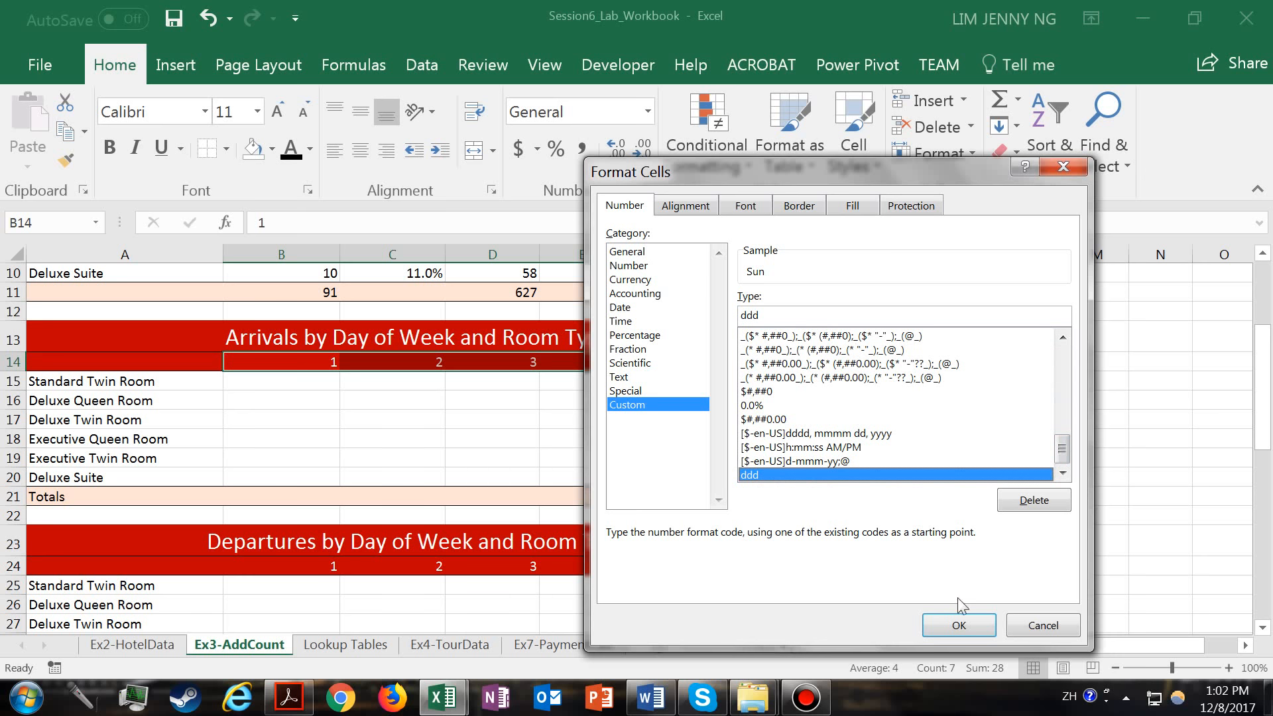
click(959, 625)
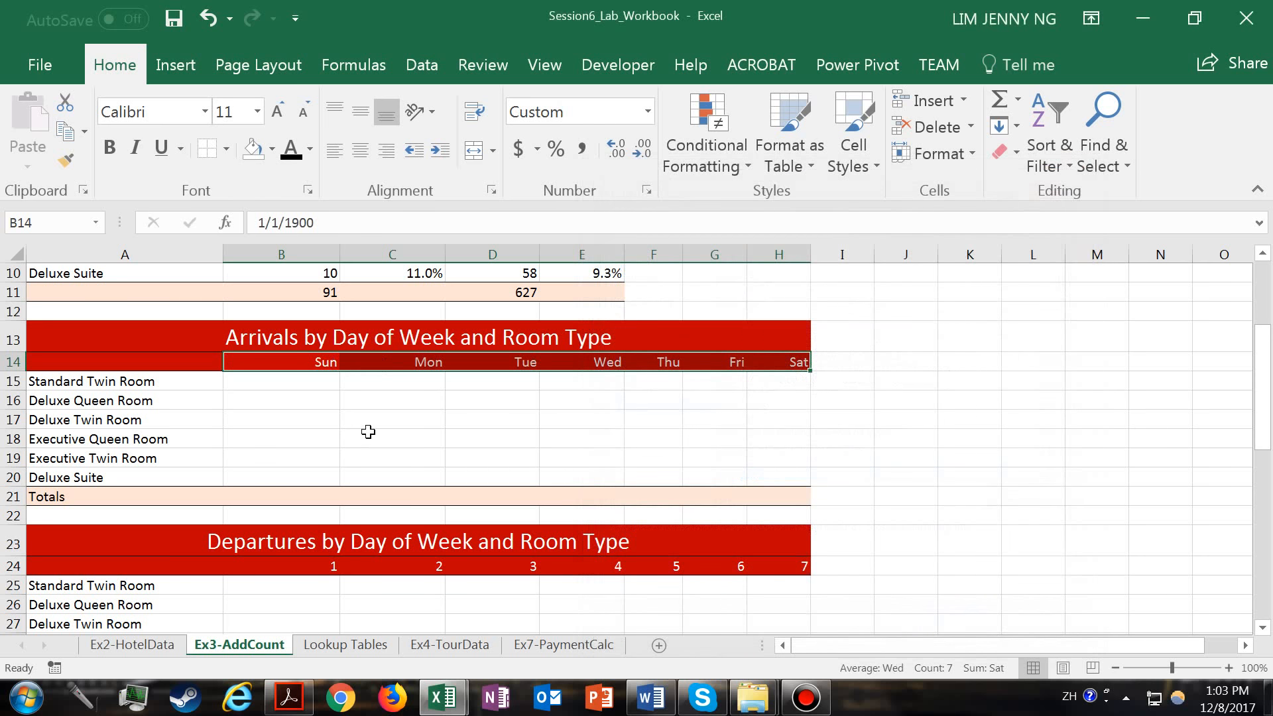
Examine how the room types and day headers of the Arrivals table intersect in the Standard Twin Room row
click(312, 401)
click(301, 375)
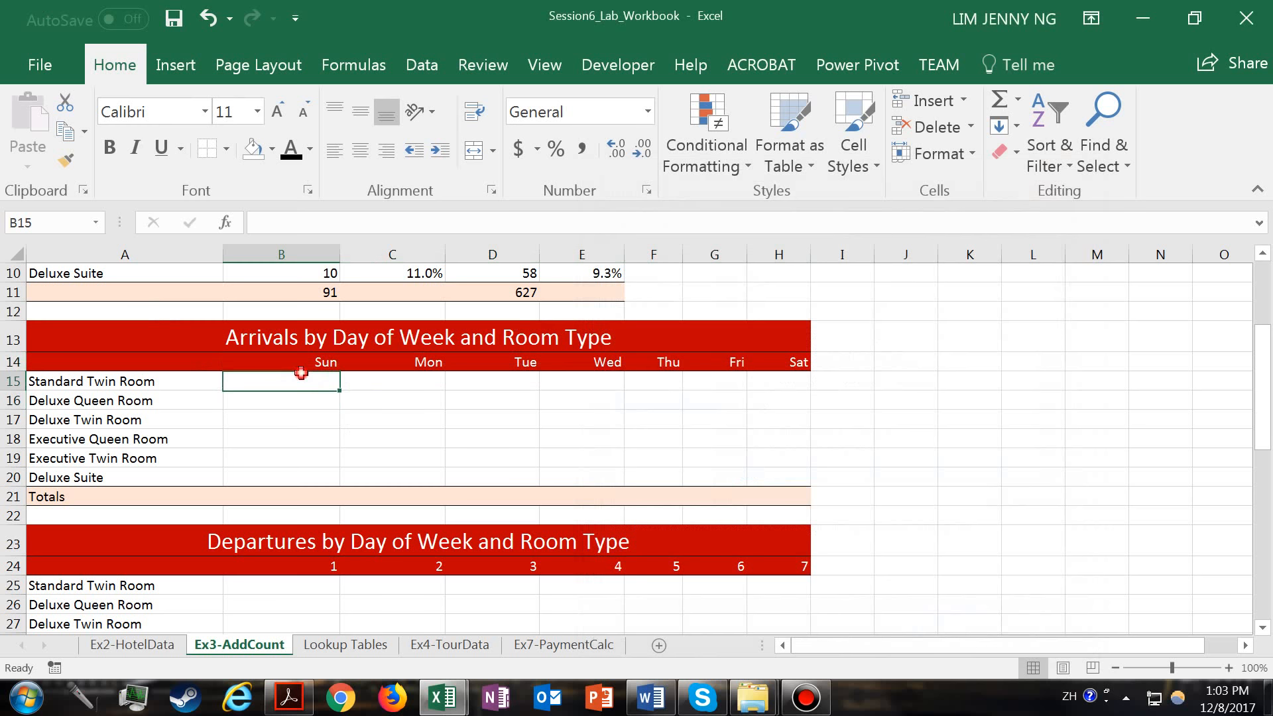
click(309, 359)
click(426, 351)
click(420, 380)
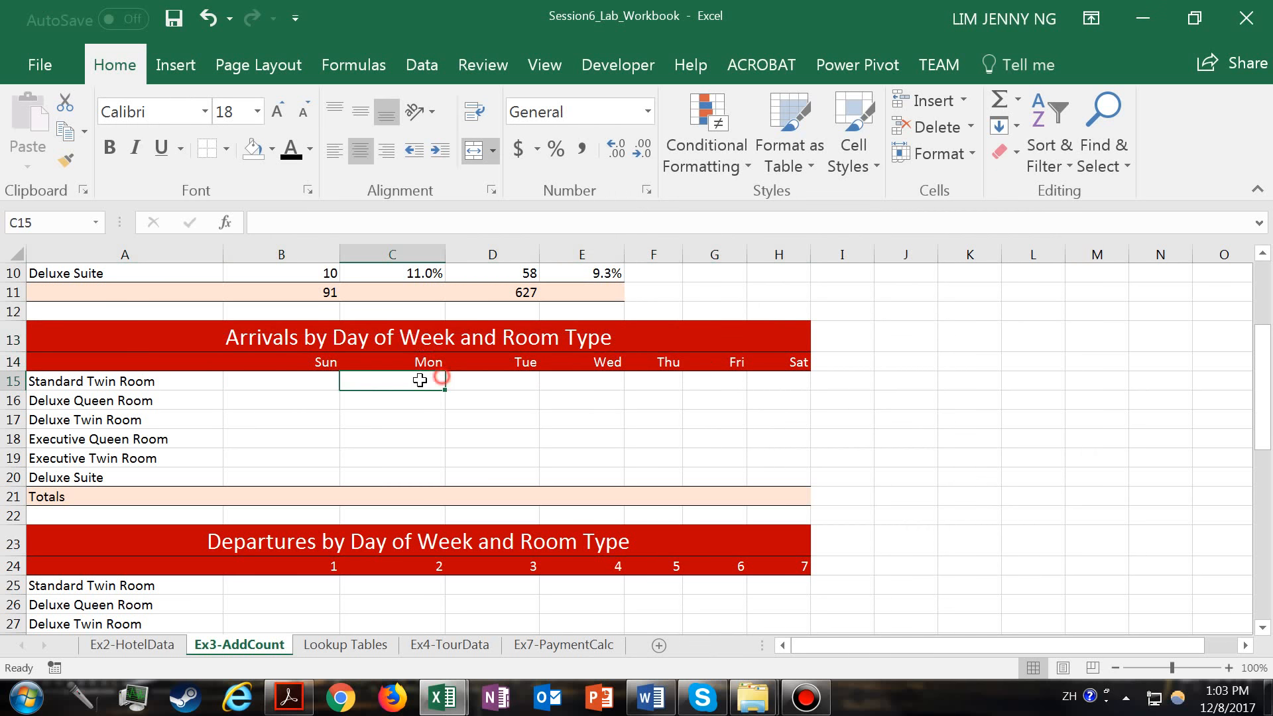
click(320, 384)
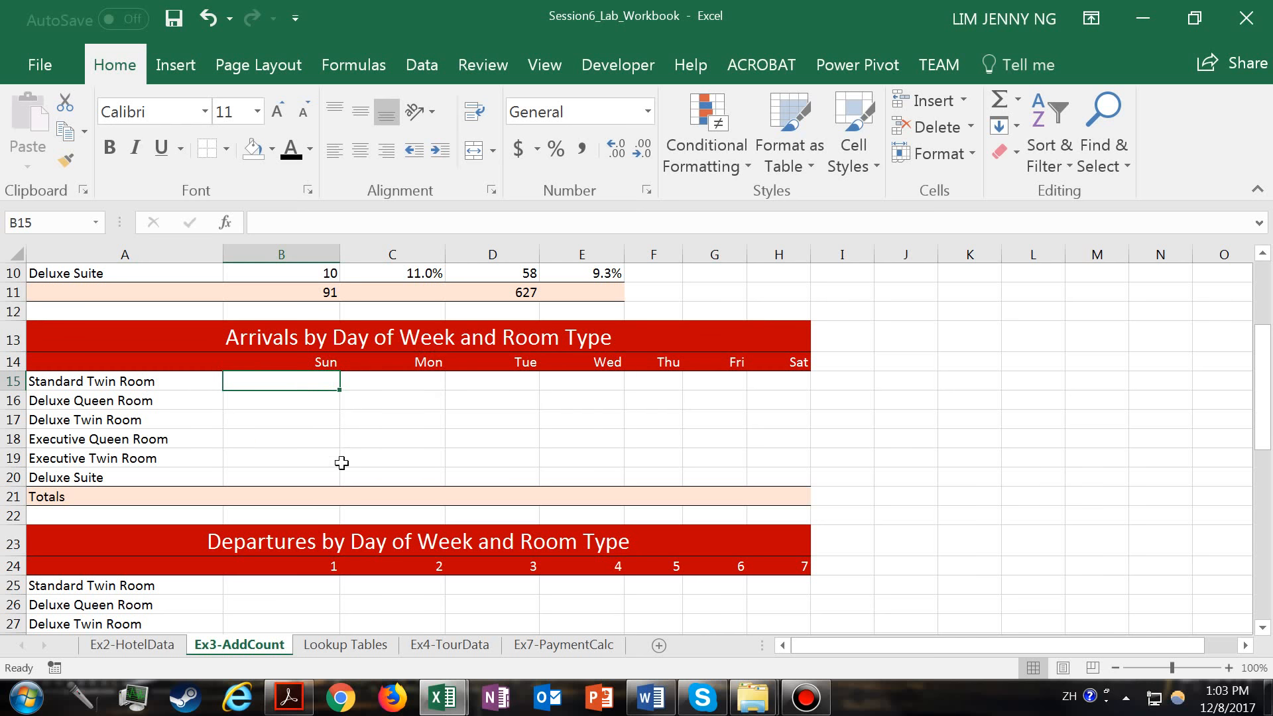
click(176, 382)
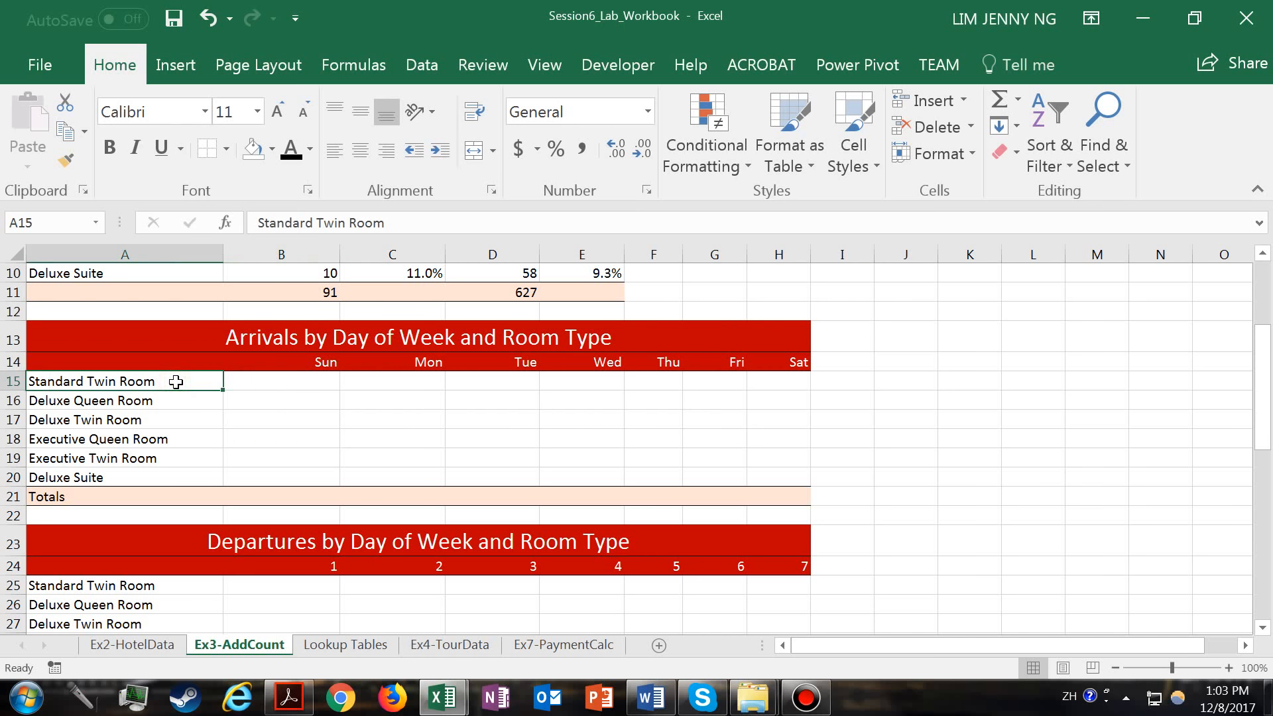
click(303, 362)
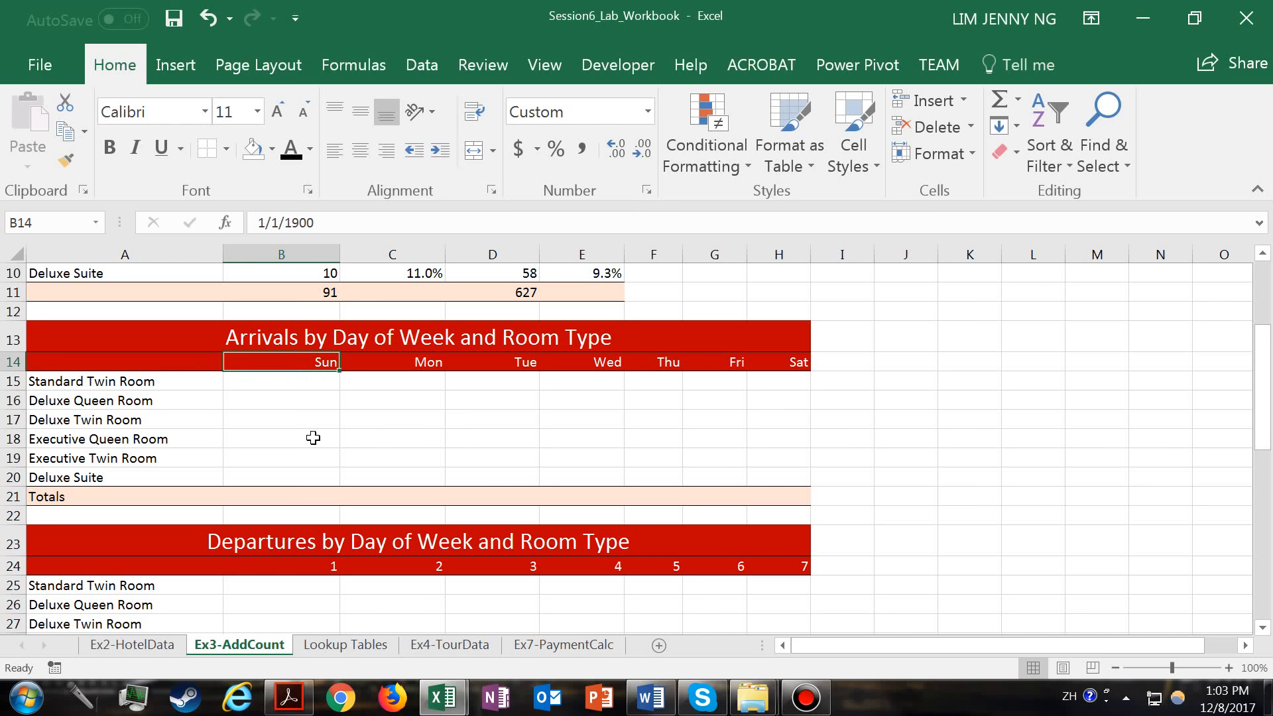
click(291, 384)
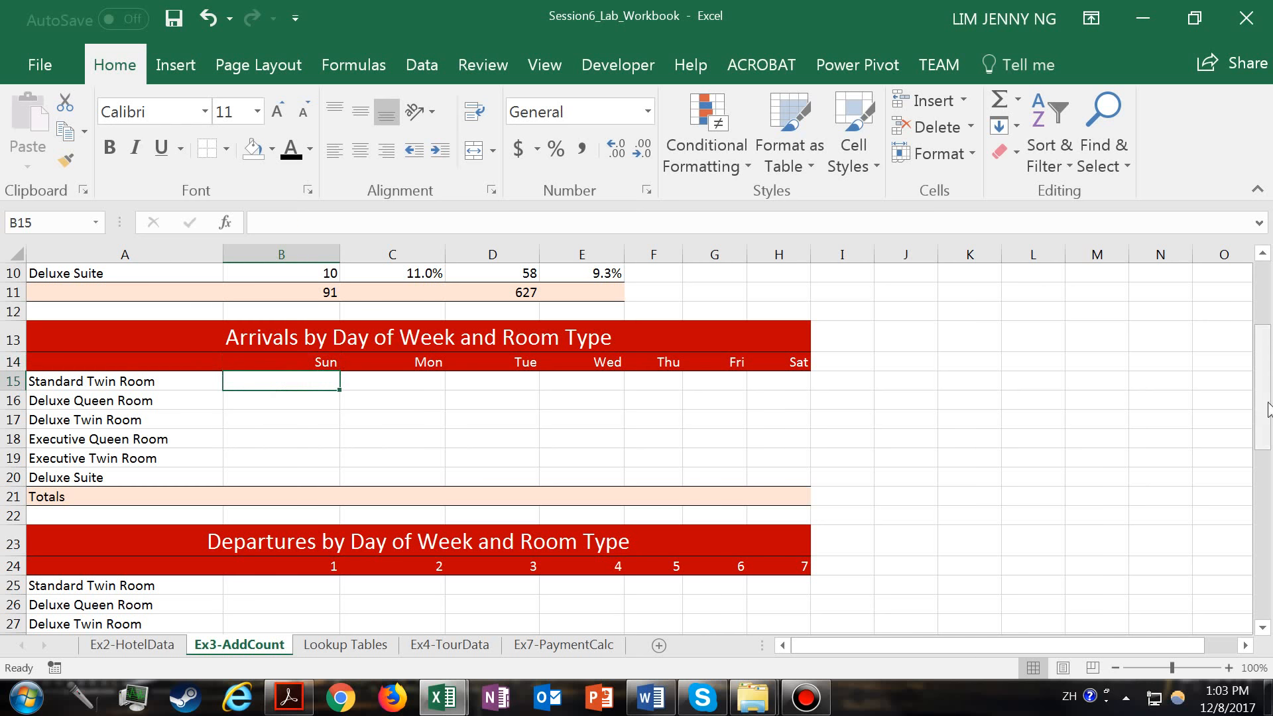
Inspect the COUNTIF formula behind the Standard Twin Room total bookings in cell B5
drag(1263, 424, 1263, 362)
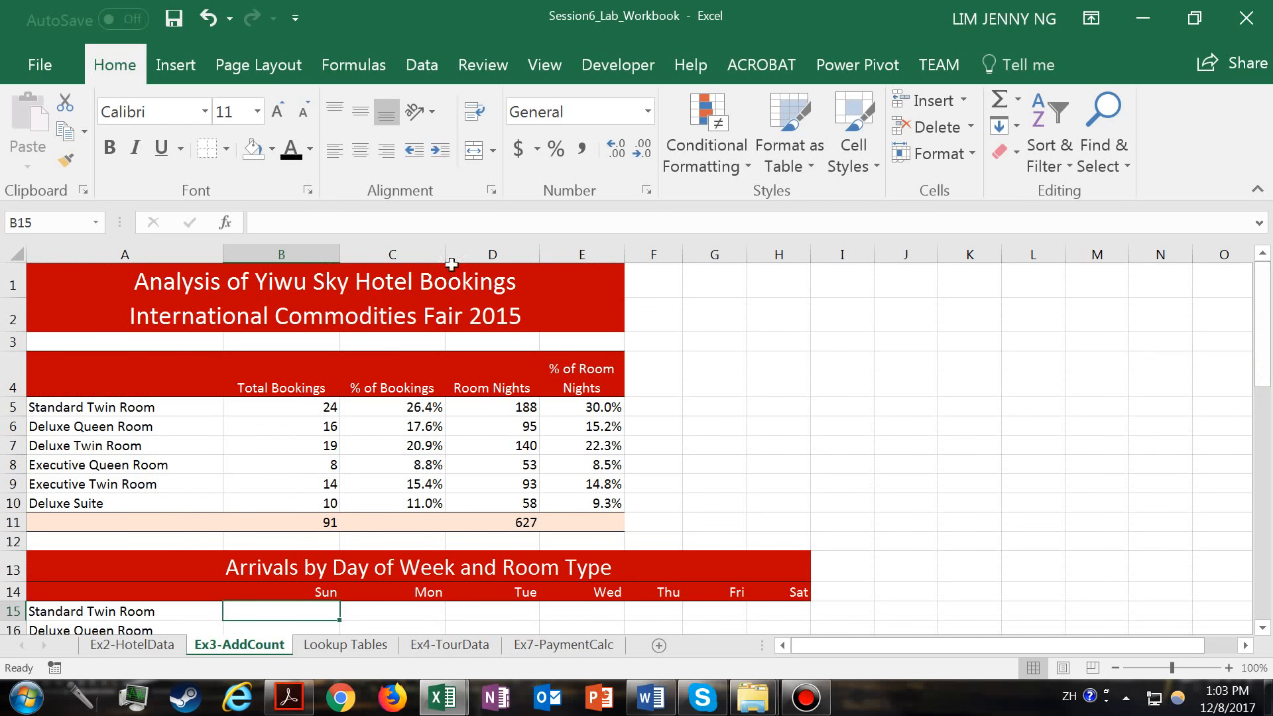
double_click(297, 407)
drag(287, 404, 232, 403)
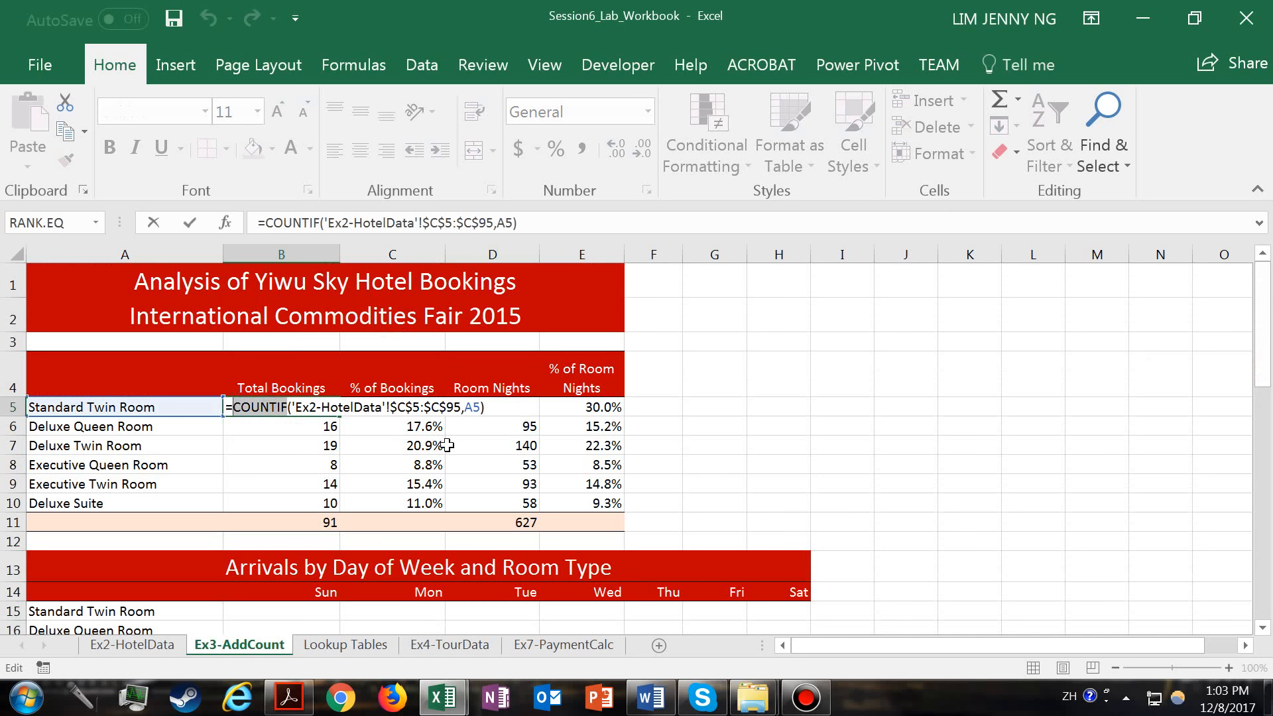
key(Return)
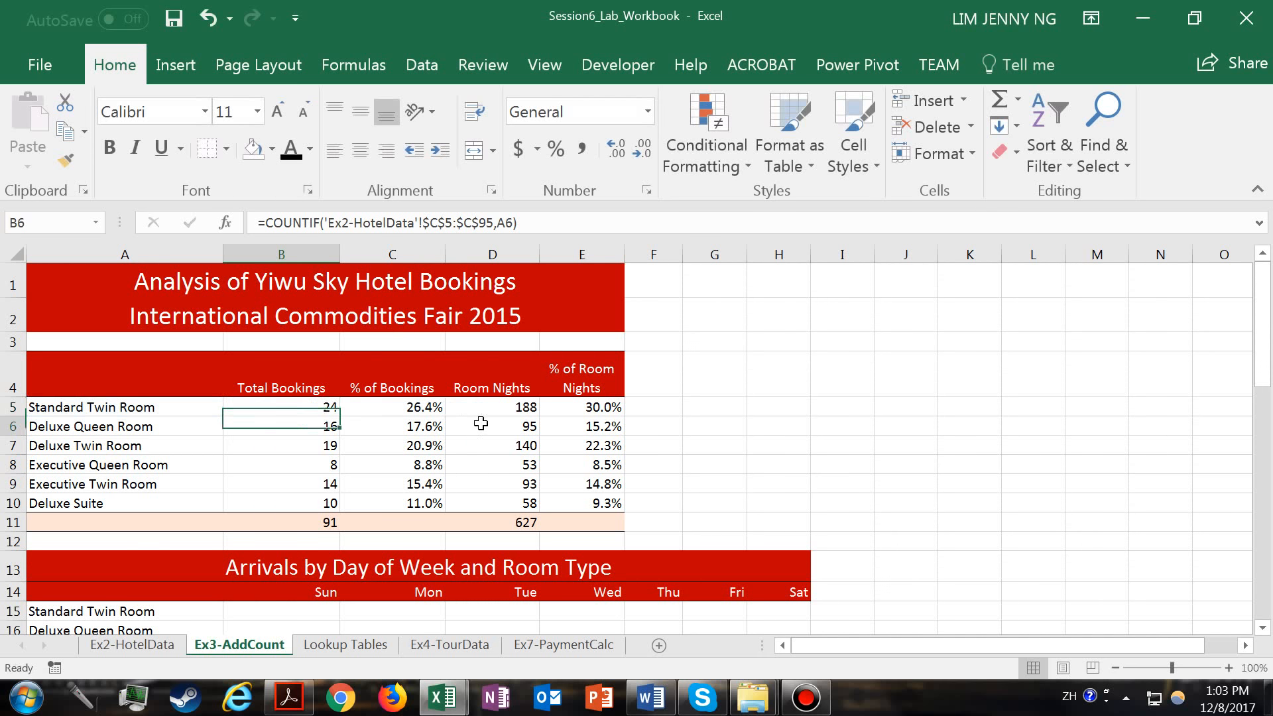
Start a COUNTIFS formula in cell B15 for Standard Twin Room arrivals on Sunday
drag(1258, 364, 1258, 404)
click(282, 440)
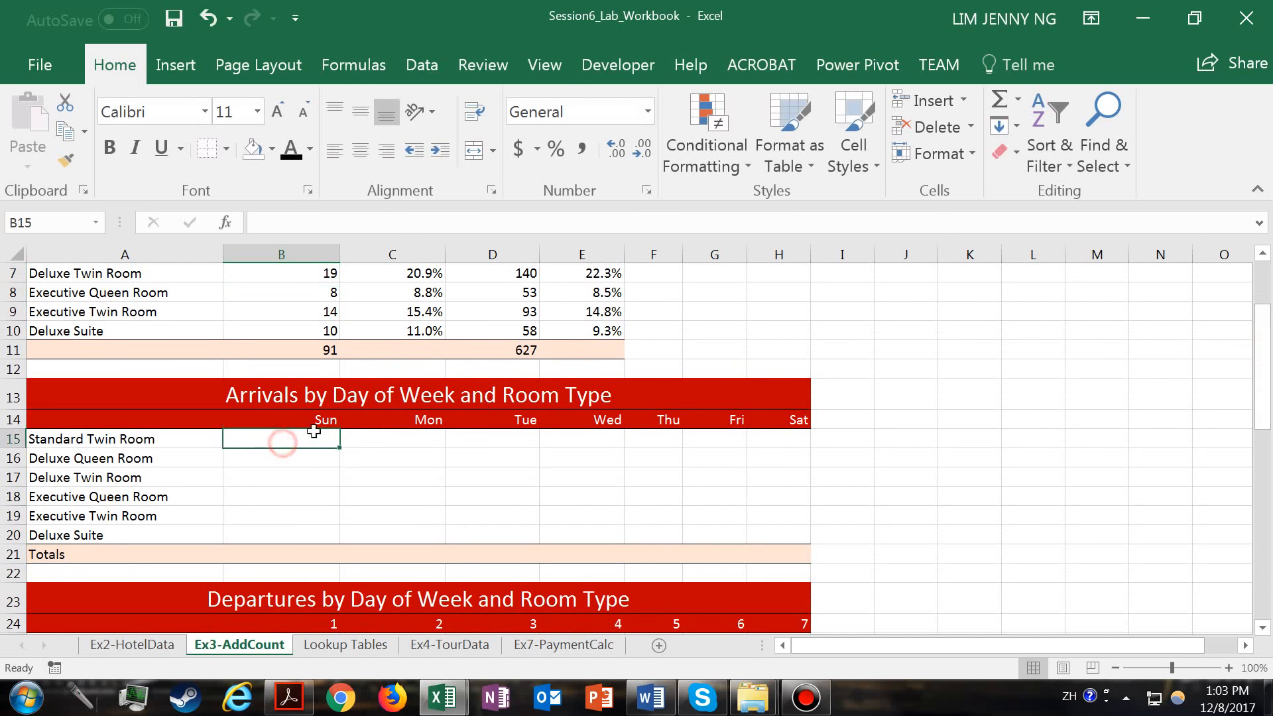
text(=)
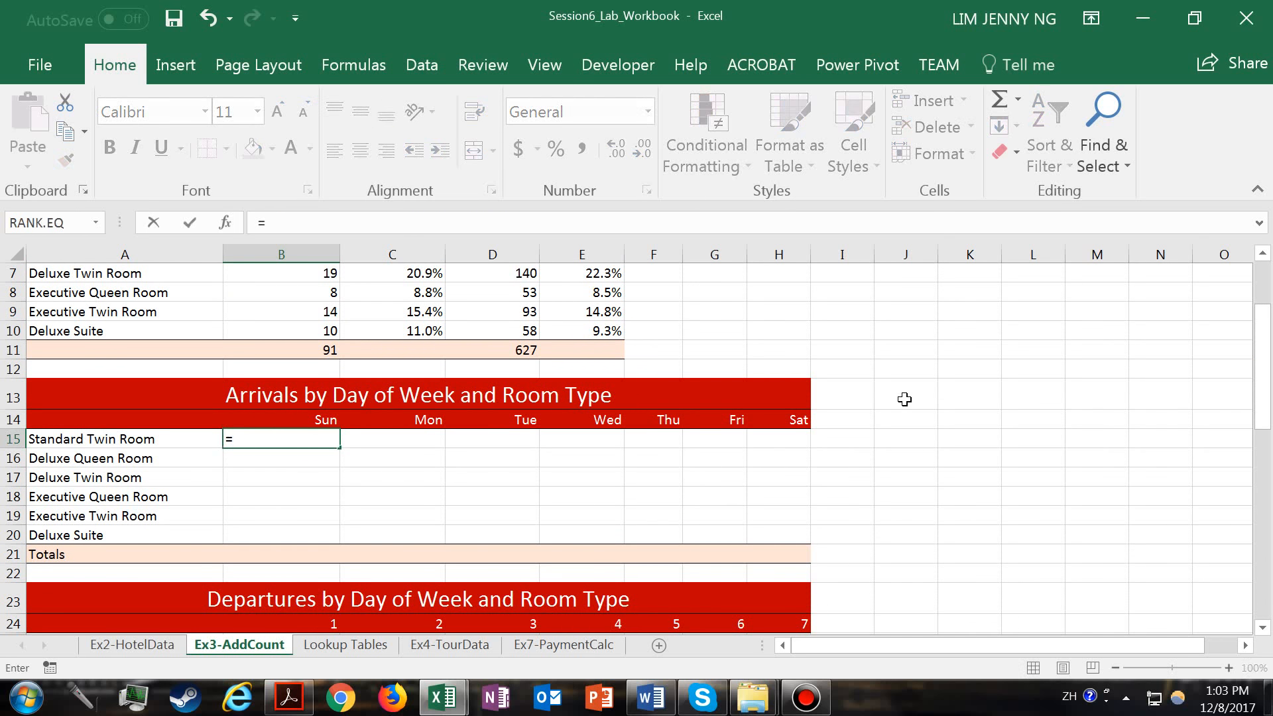
text(C)
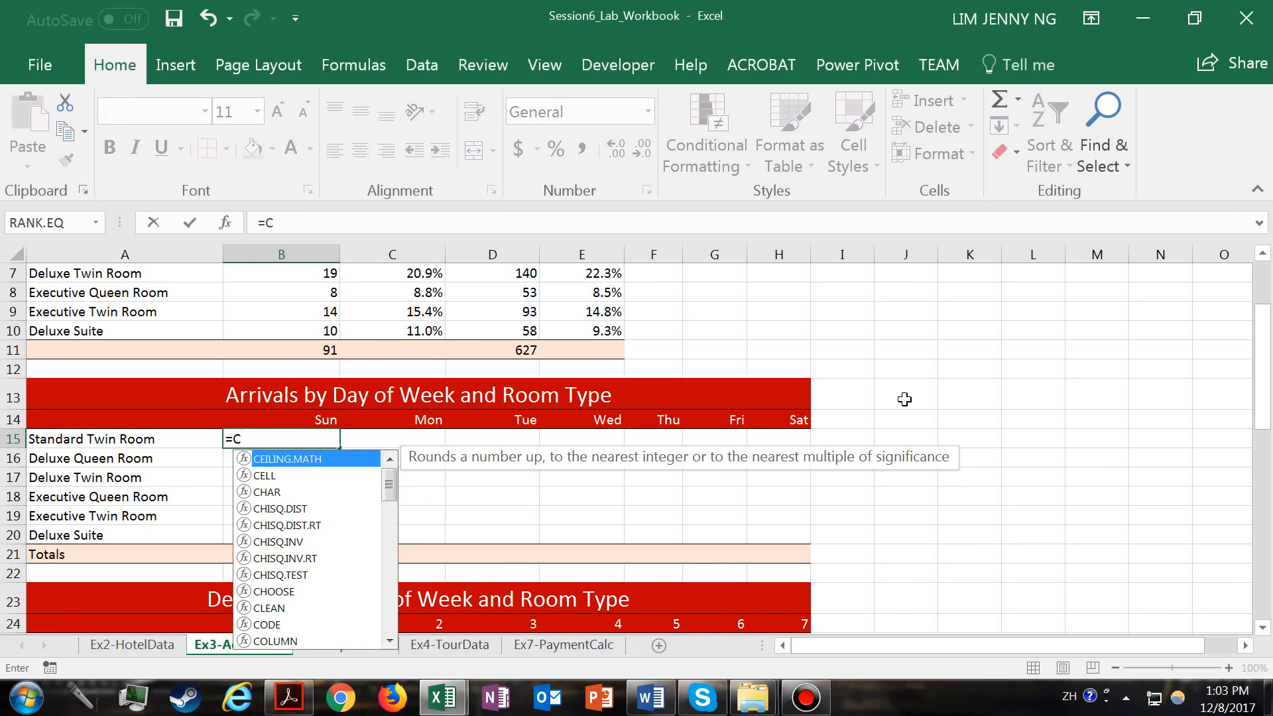
drag(388, 483, 385, 565)
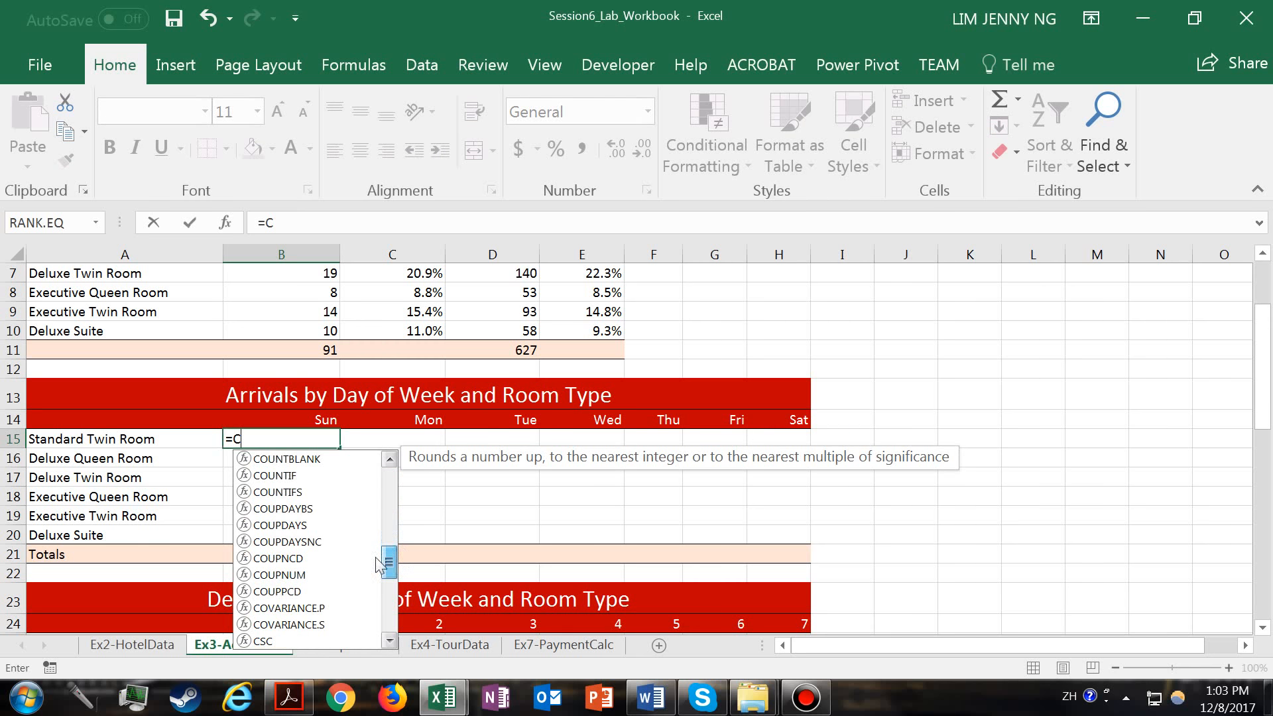
double_click(277, 492)
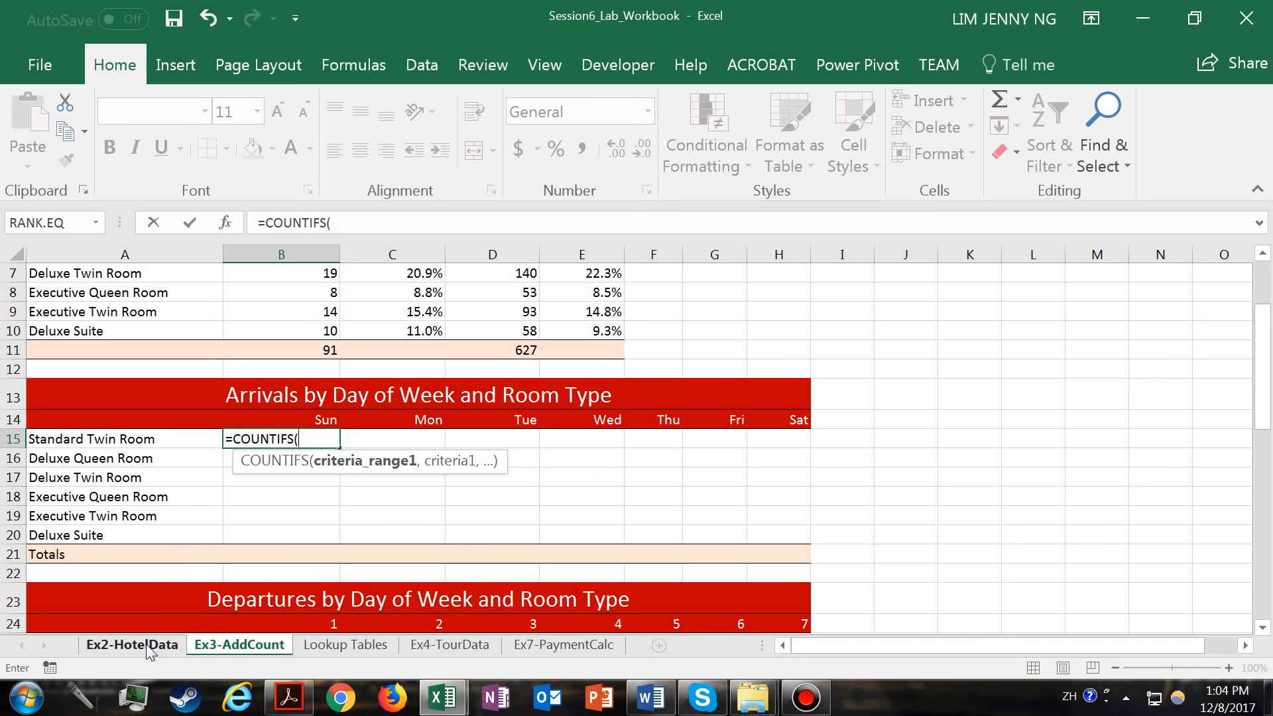
Use the room types in C5:C95 of the Ex2-HotelData sheet as the first criteria range
click(165, 646)
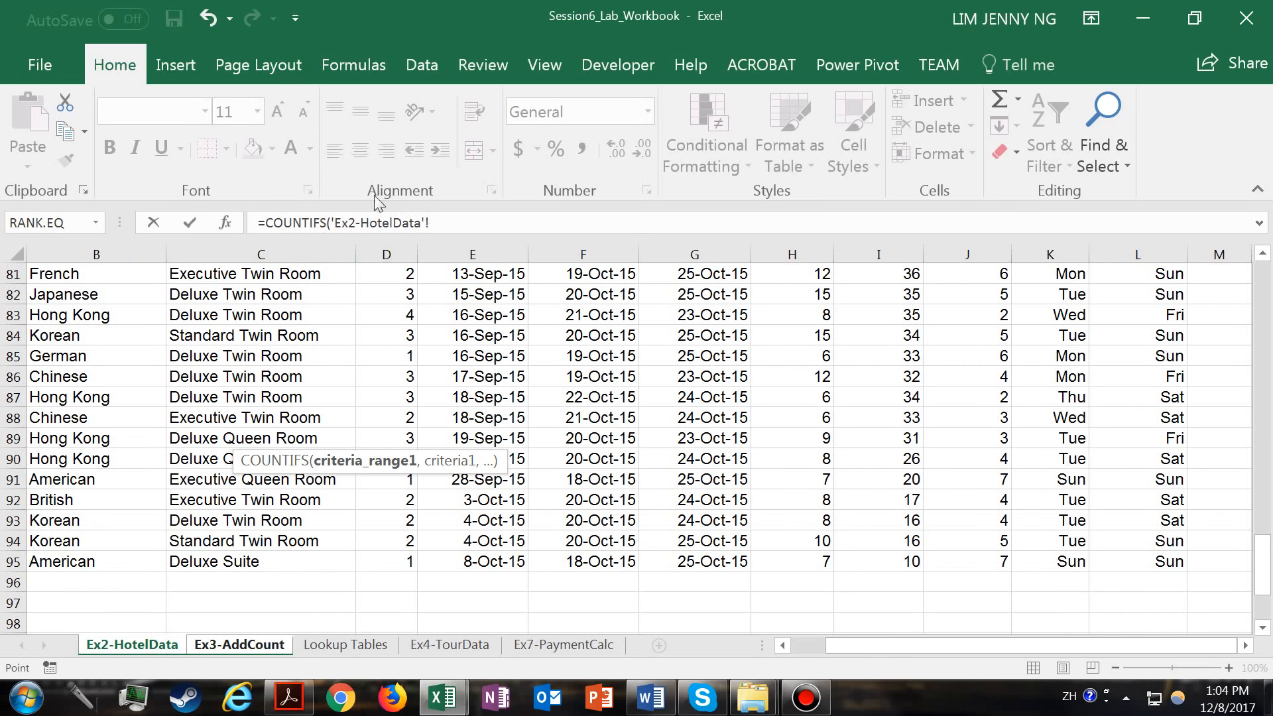
drag(1262, 565, 1263, 292)
drag(284, 377, 345, 488)
click(484, 224)
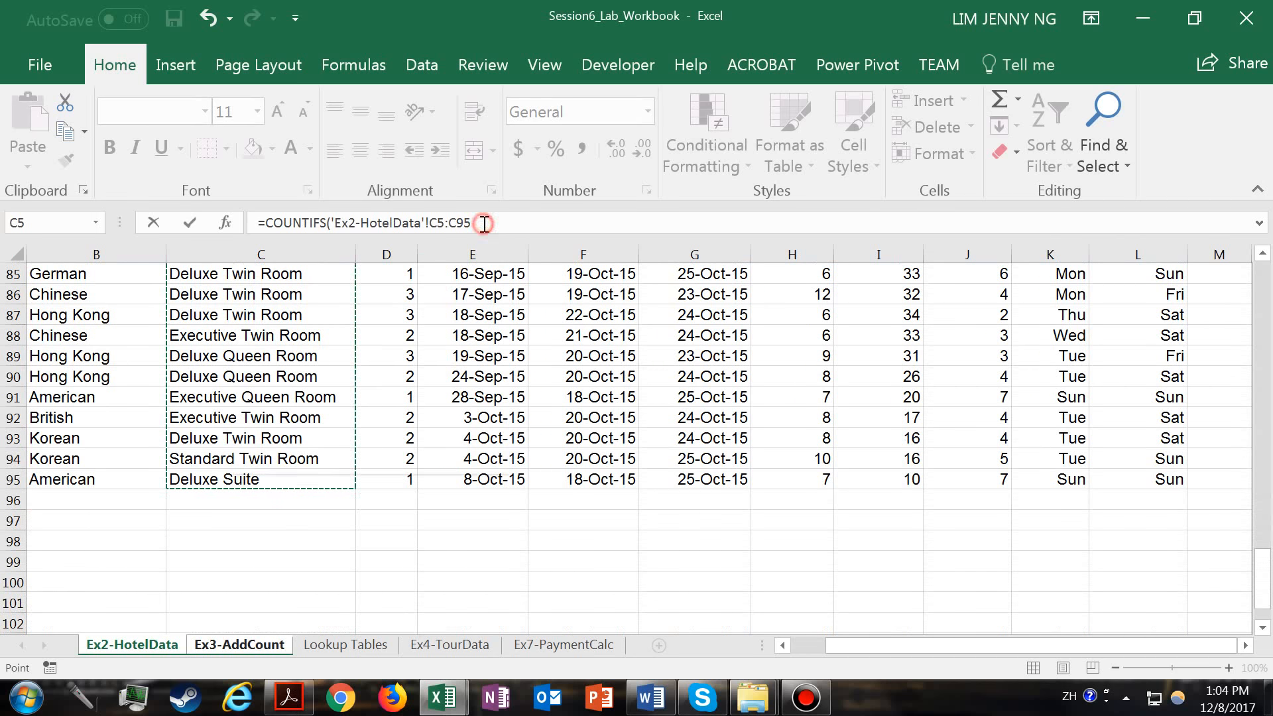
text(,)
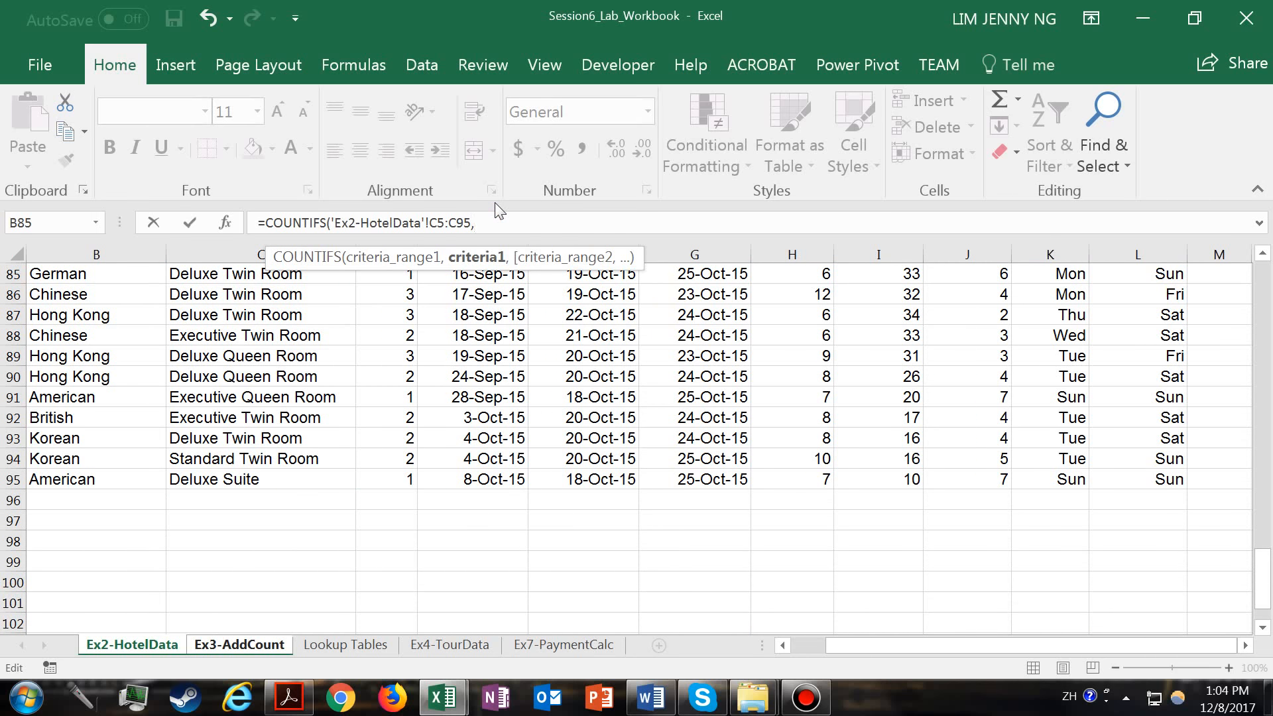
Set the first criterion to cell A15 on the Ex3-AddCount sheet, removing the sheet name from the reference
click(252, 650)
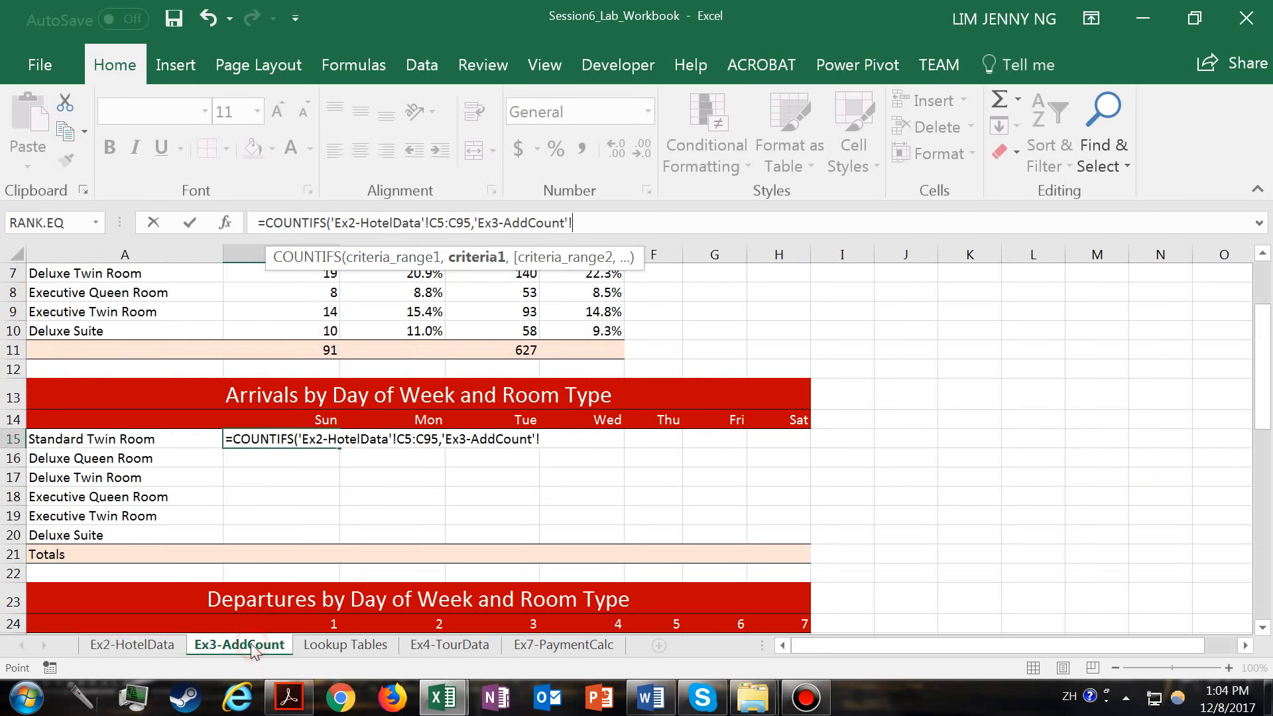
drag(587, 226, 486, 228)
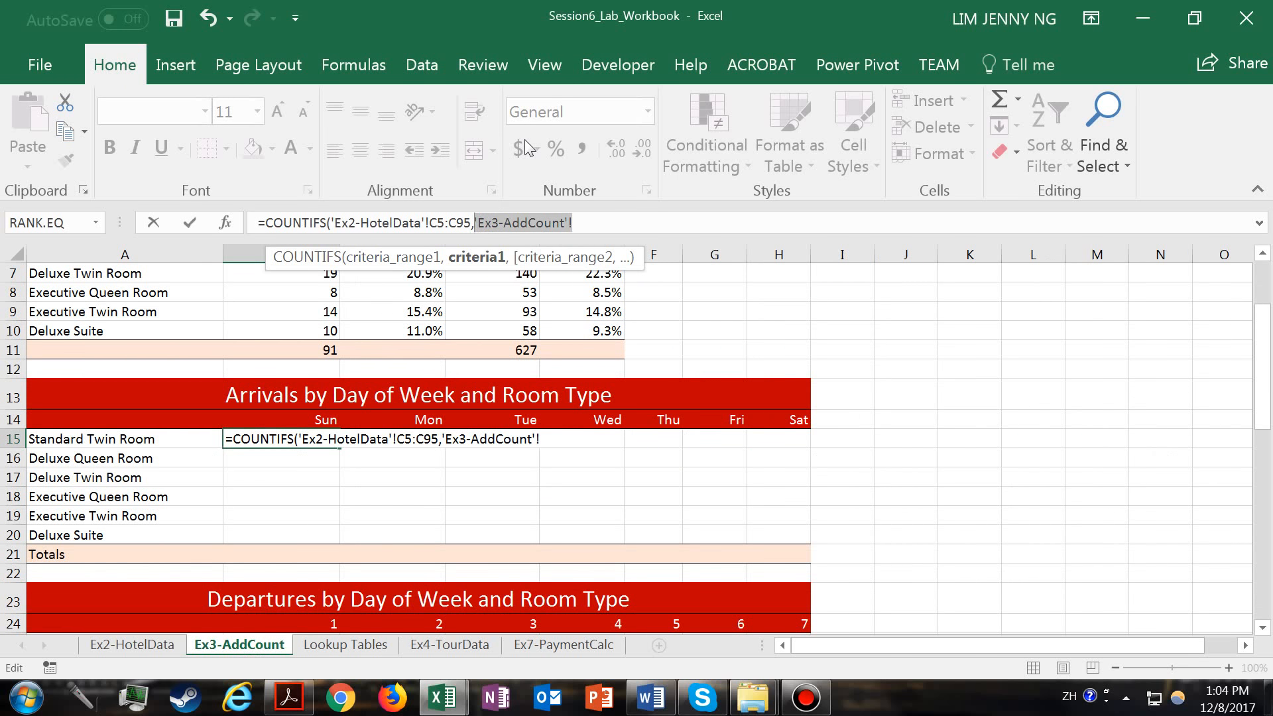
key(Delete)
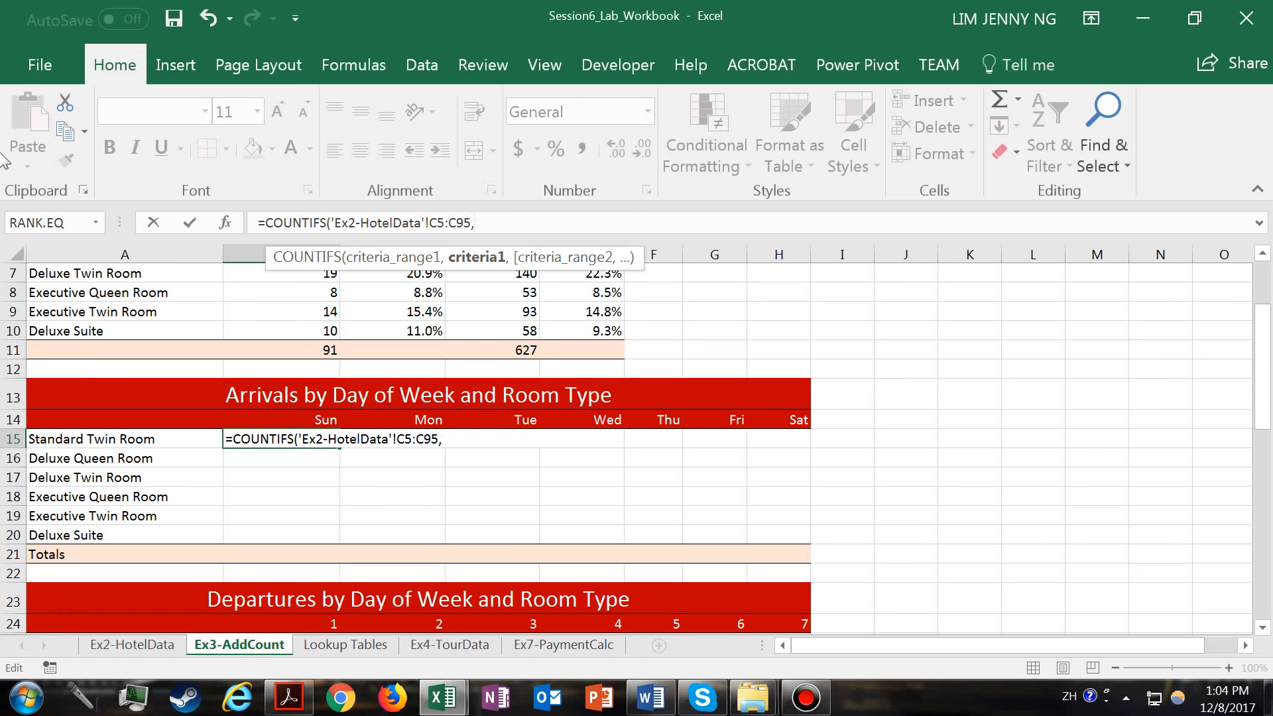
click(129, 439)
click(571, 223)
key(BackSpace)
key(BackSpace)
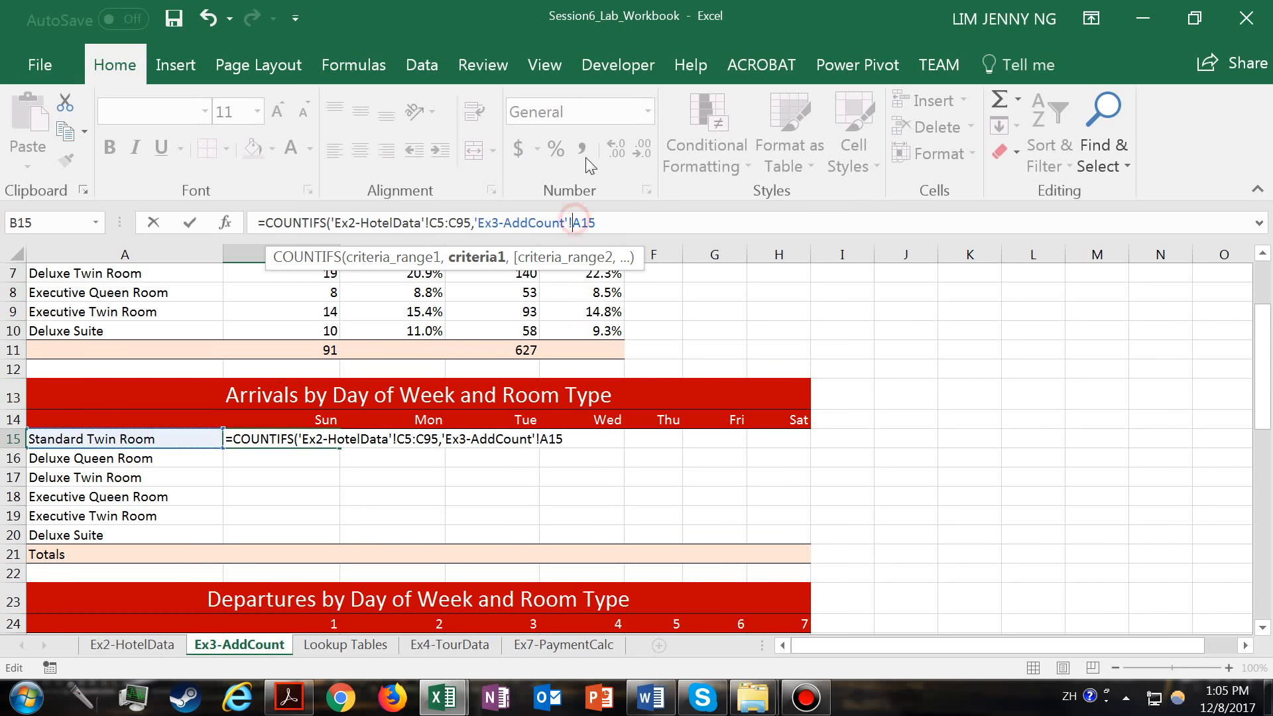
key(BackSpace)
key(BackSpace)
key(BackSpace)
key(BackSpace)
key(BackSpace)
key(BackSpace)
key(BackSpace)
key(BackSpace)
key(BackSpace)
key(BackSpace)
key(BackSpace)
key(BackSpace)
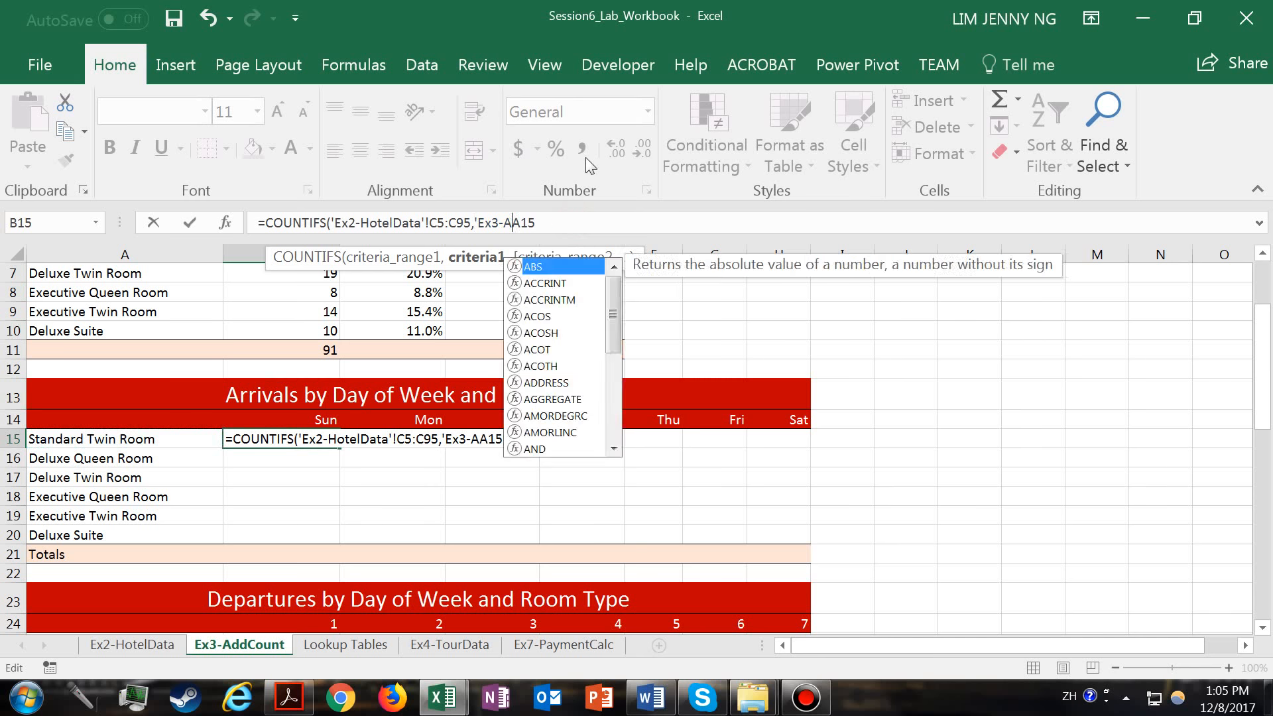
key(BackSpace)
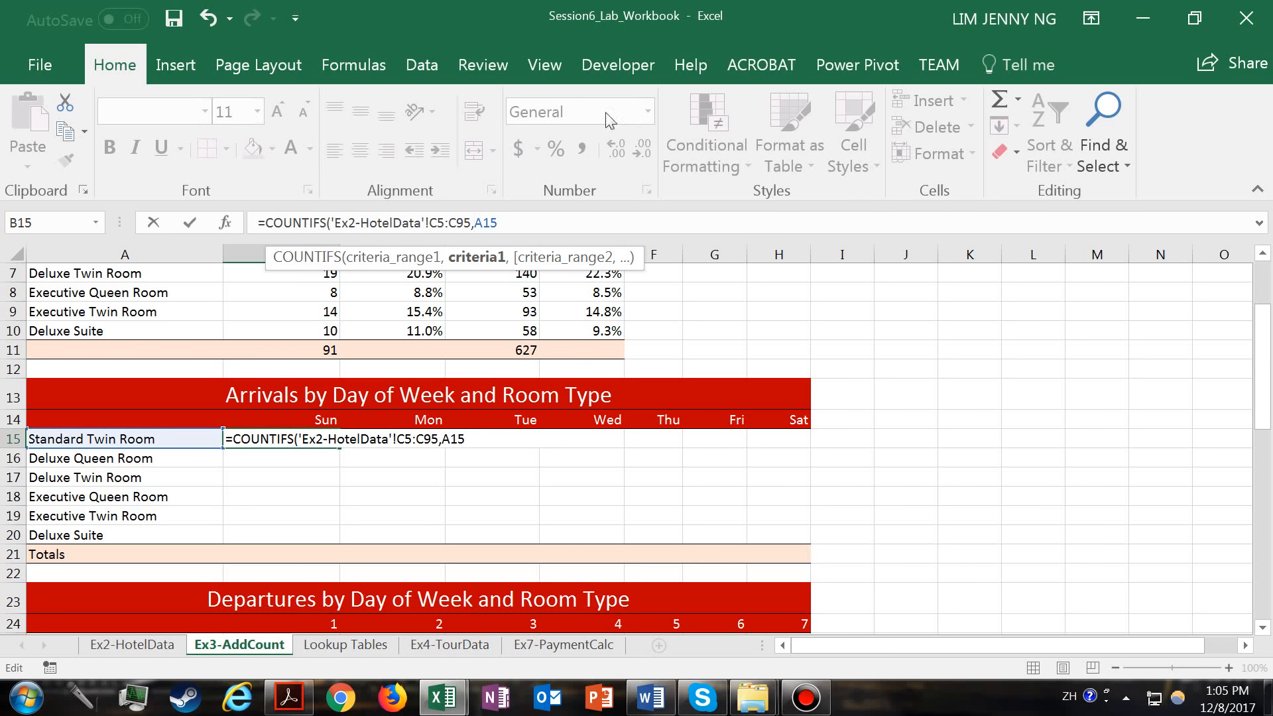
Make the first criteria range absolute as $C$5:$C$95
click(440, 223)
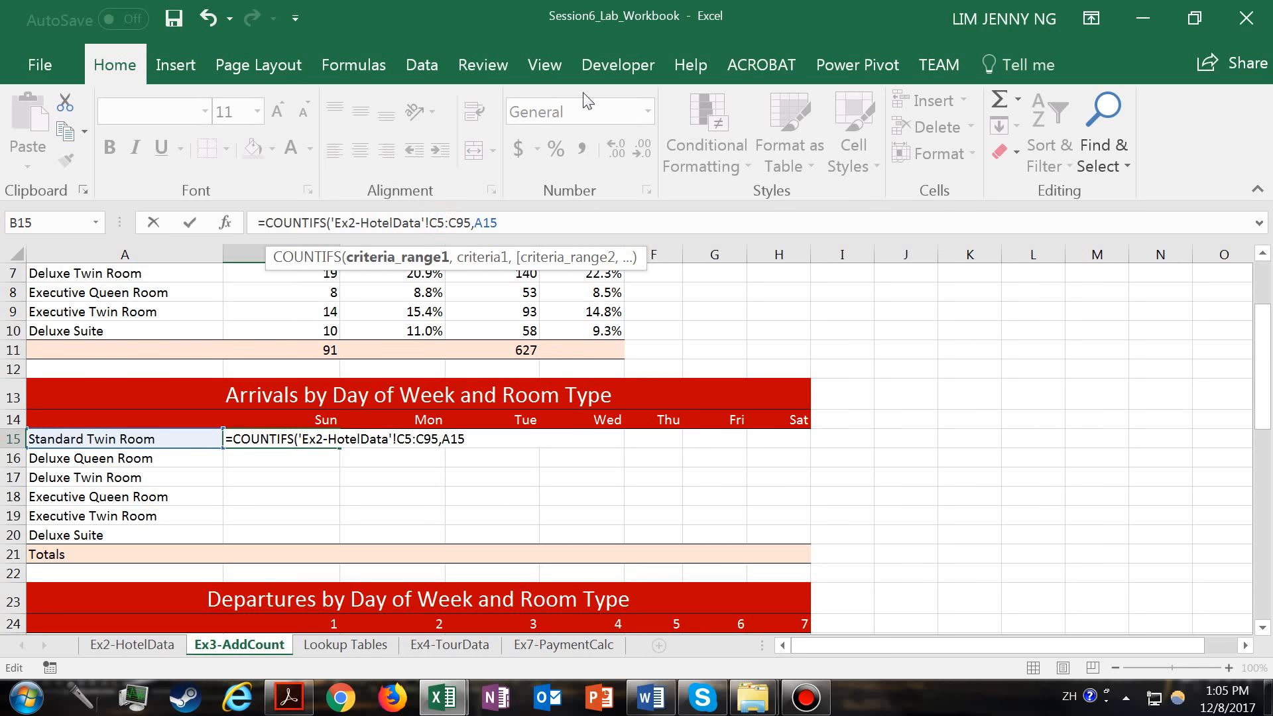
key(F4)
click(473, 213)
click(478, 218)
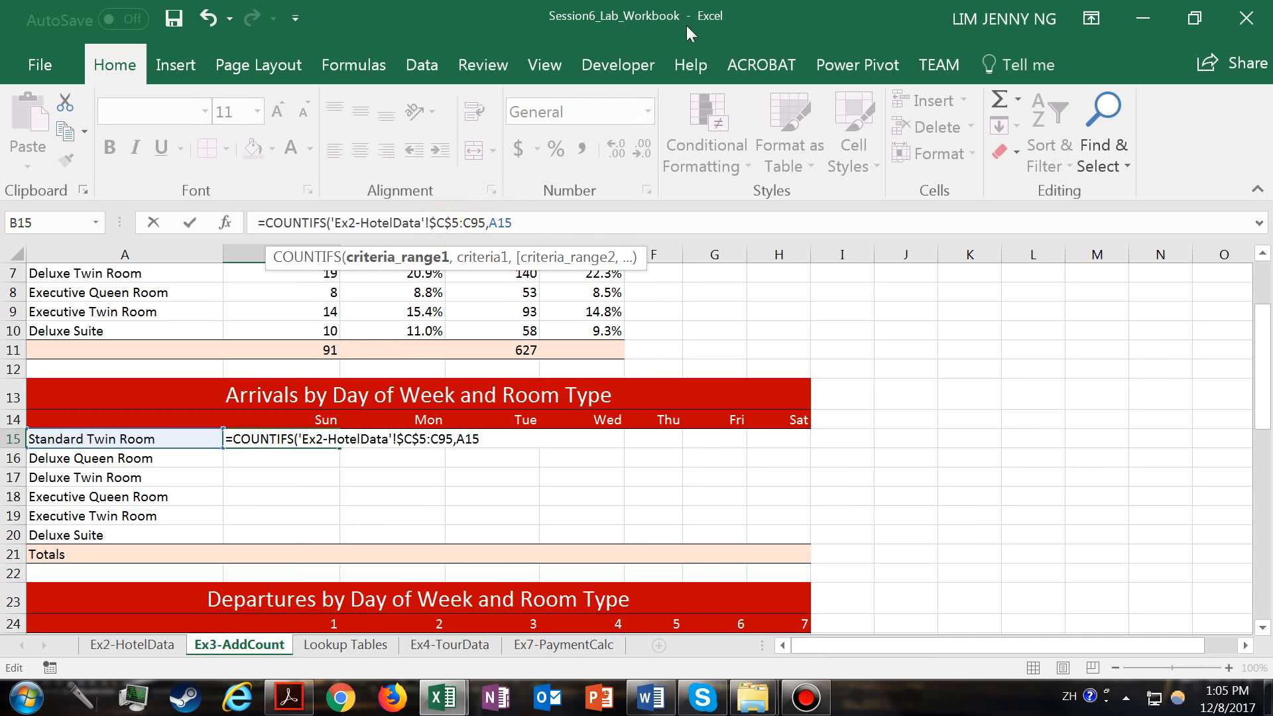
key(F4)
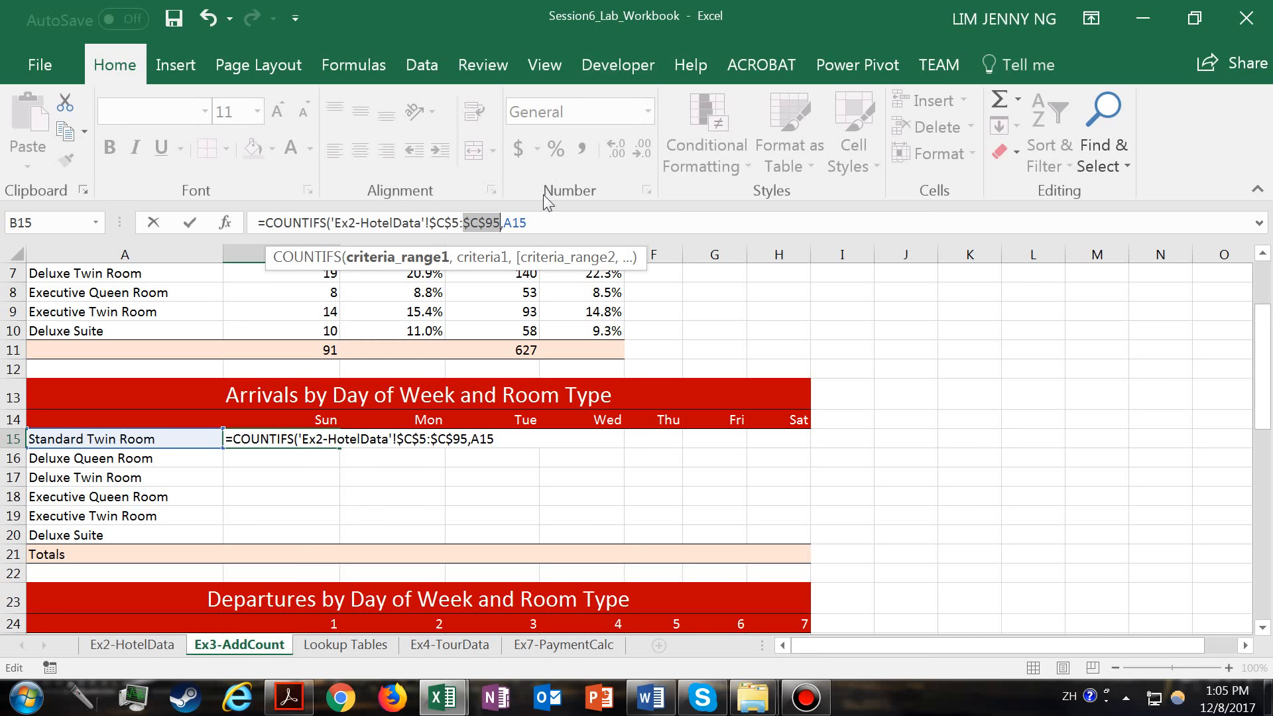
Add the arrival days in K5:K95 of the Ex2-HotelData sheet as the second criteria range
click(537, 223)
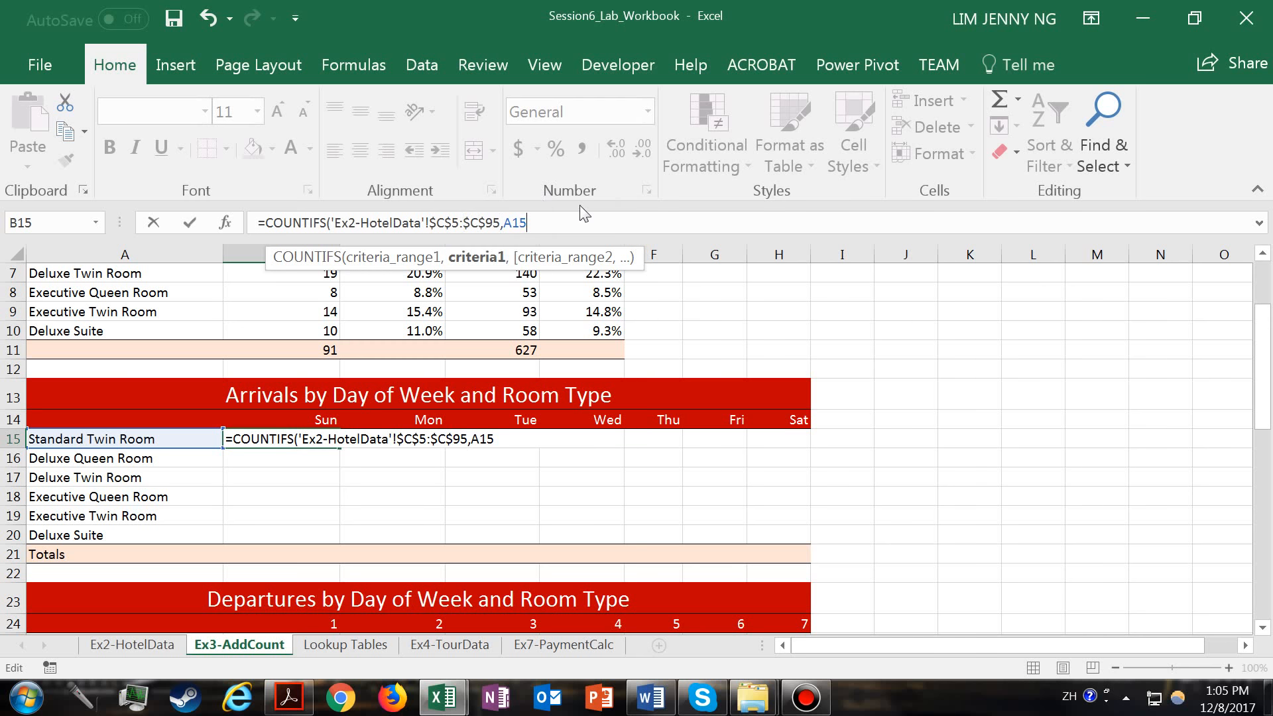
text(,)
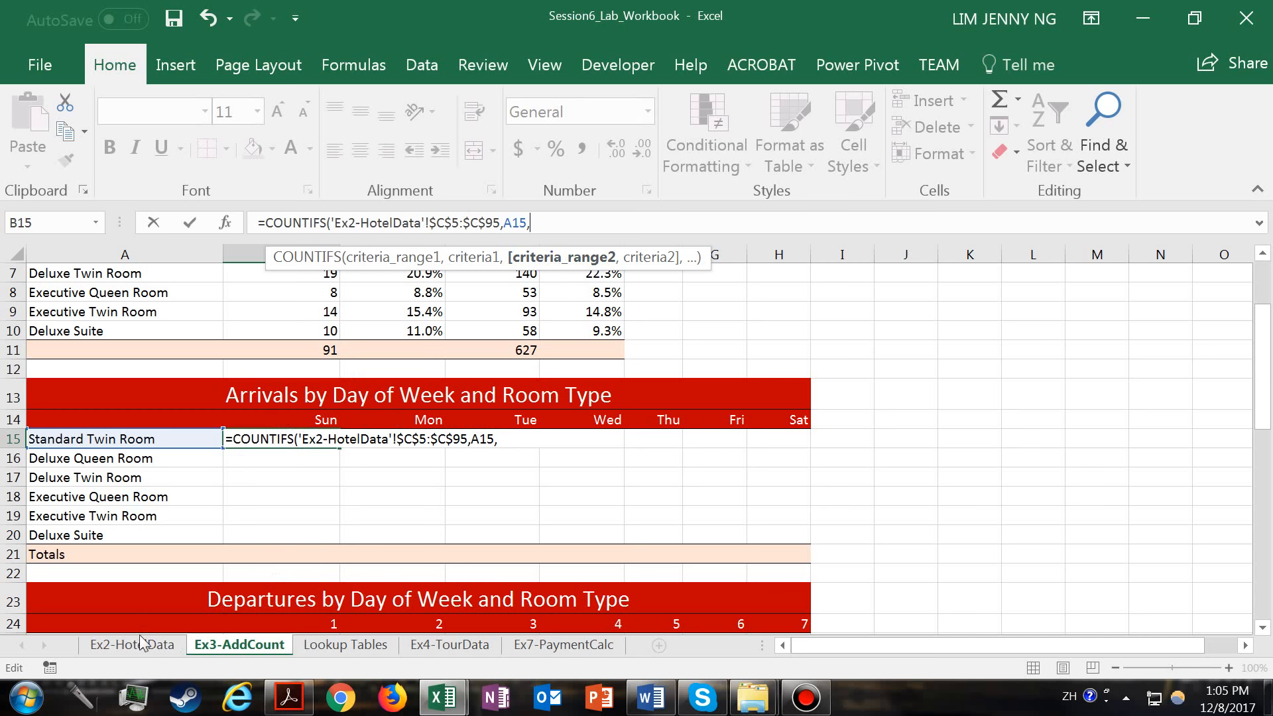
click(151, 653)
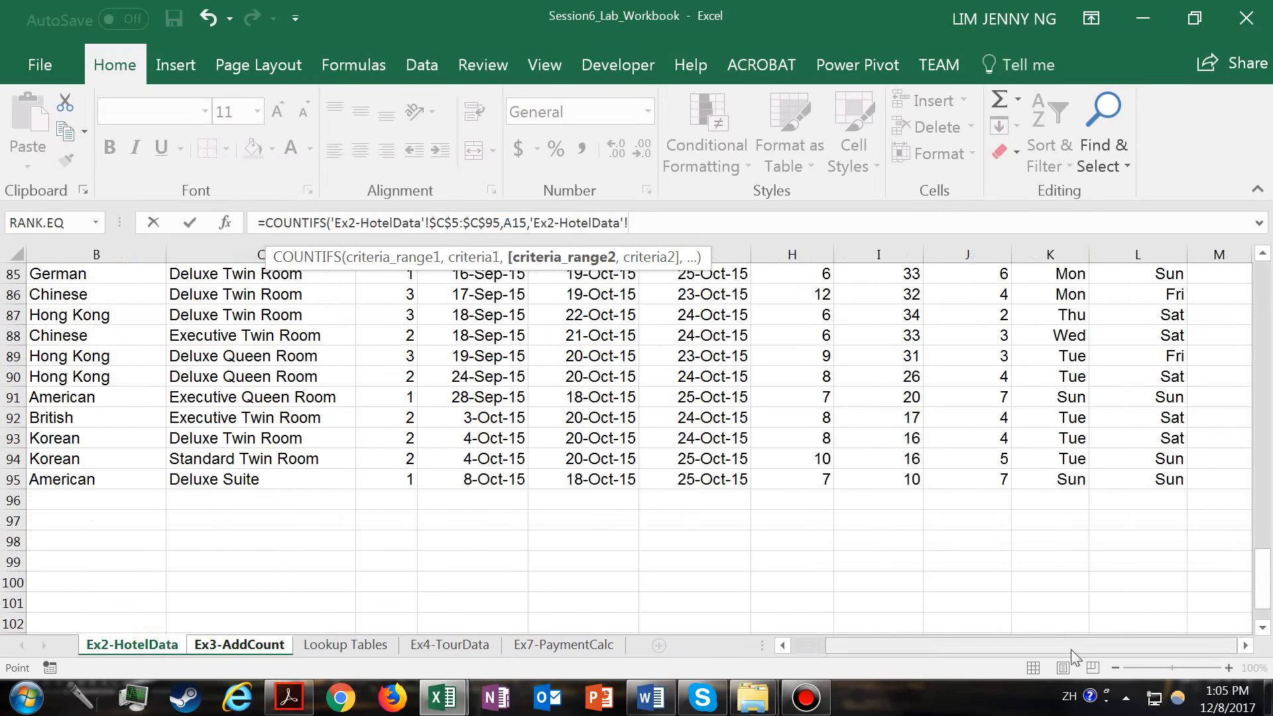
drag(1263, 599, 1262, 279)
drag(1054, 381, 1051, 583)
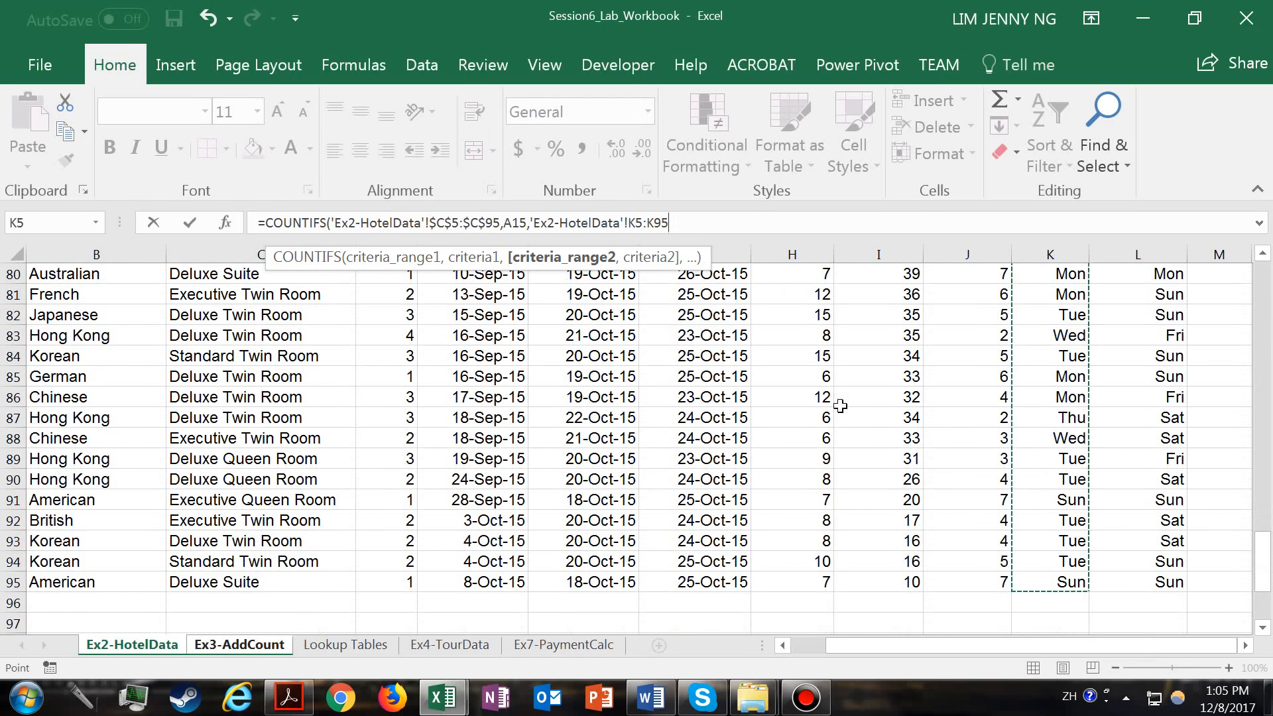
Make the second criteria range absolute as $K$5:$K$95 and continue the formula to the second criterion
click(652, 225)
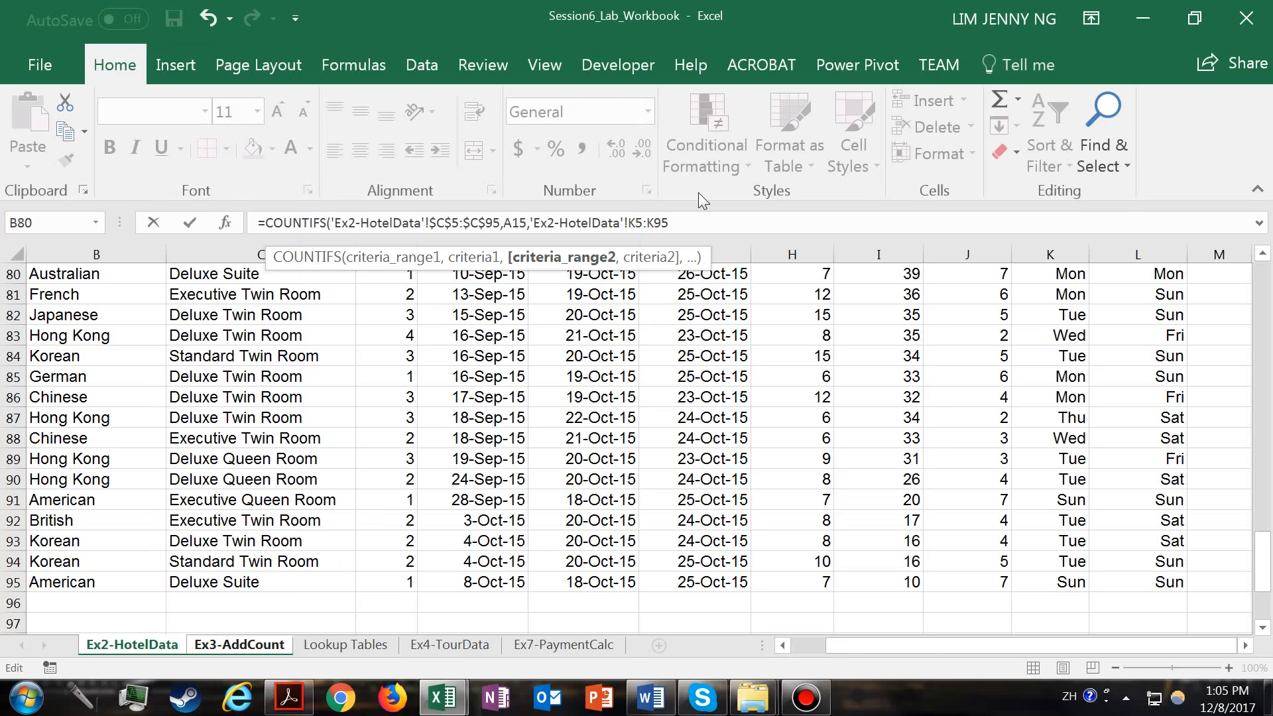
key(F4)
click(669, 221)
key(F4)
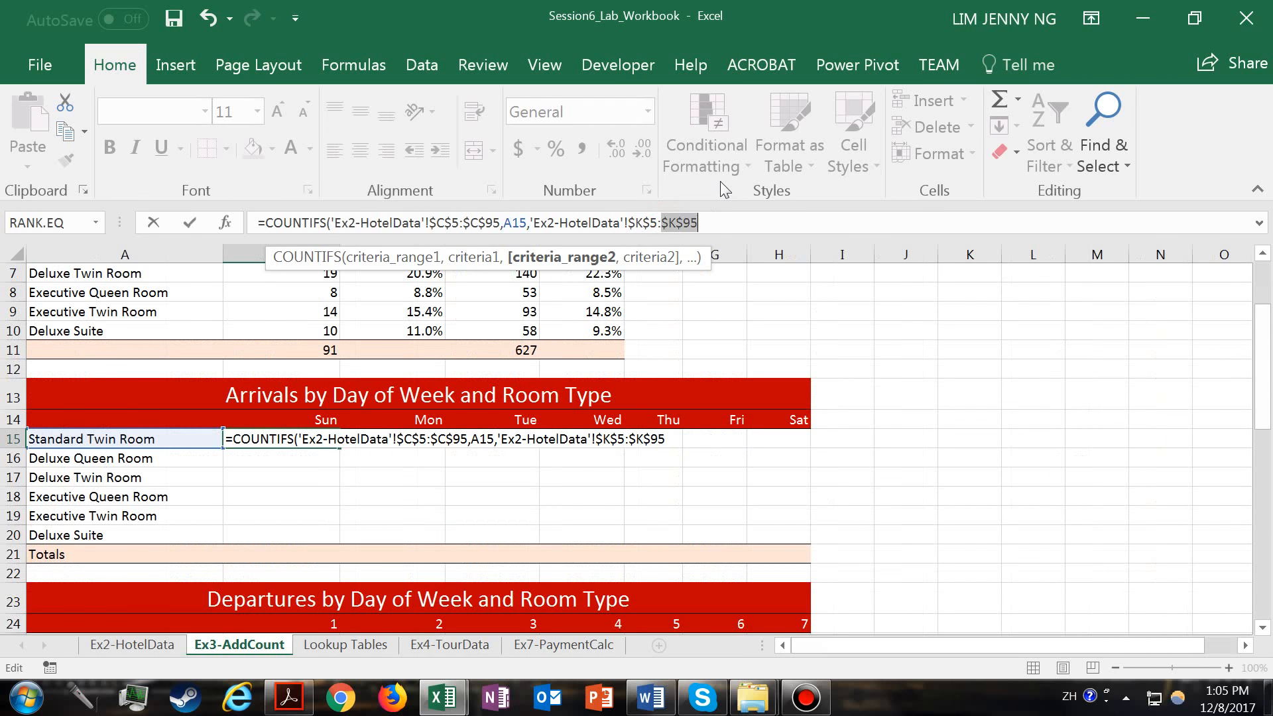
click(714, 217)
text(,)
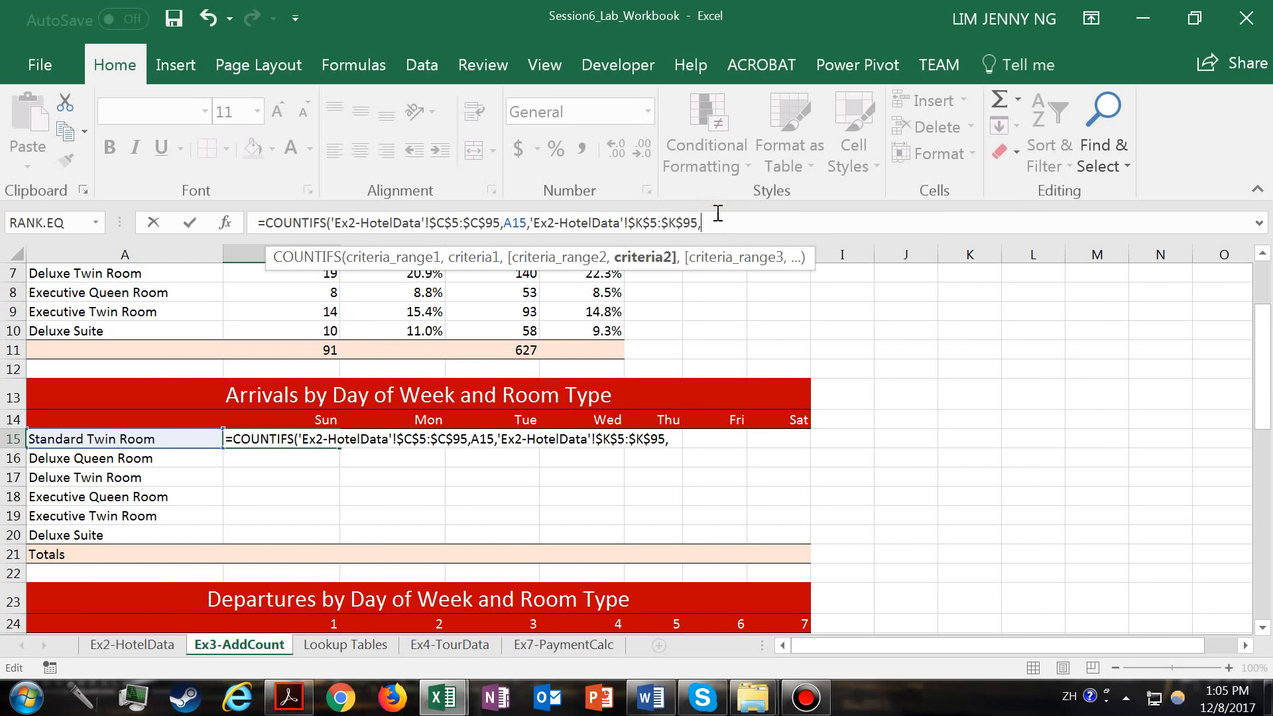
Set the second criterion to cell B14, removing the sheet name from the reference, and complete the COUNTIFS formula in B15
click(298, 421)
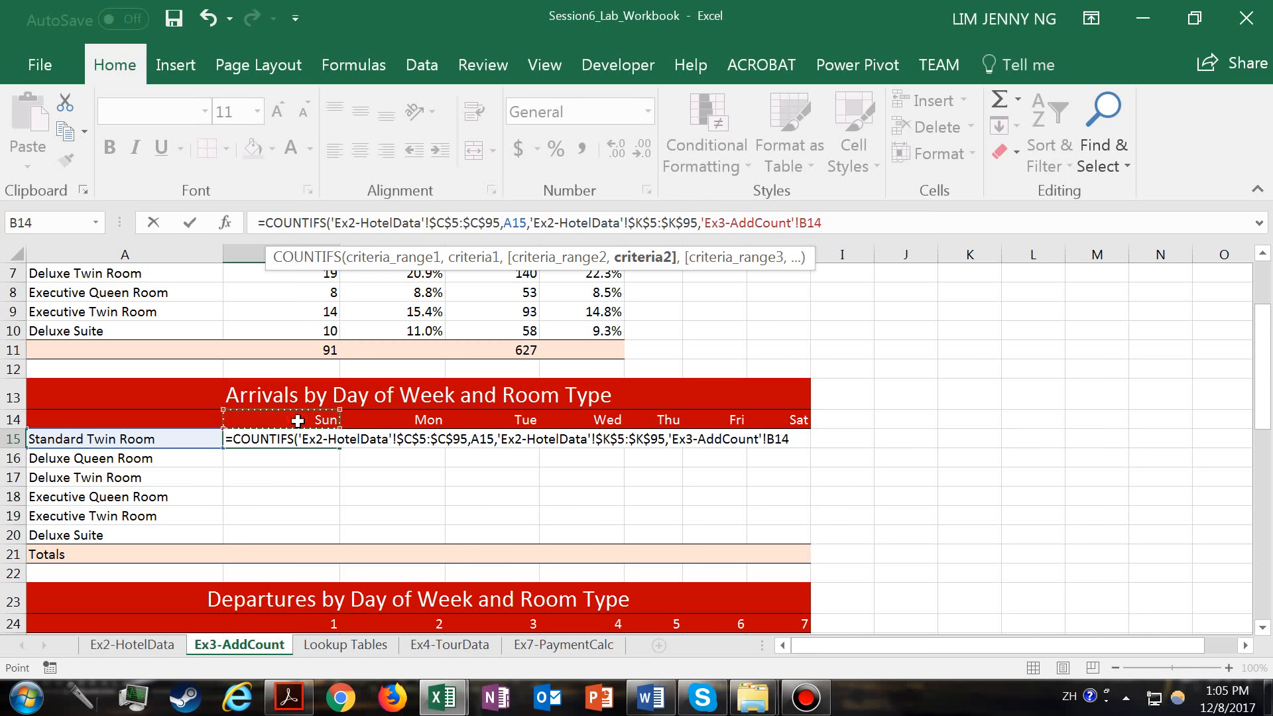
click(801, 224)
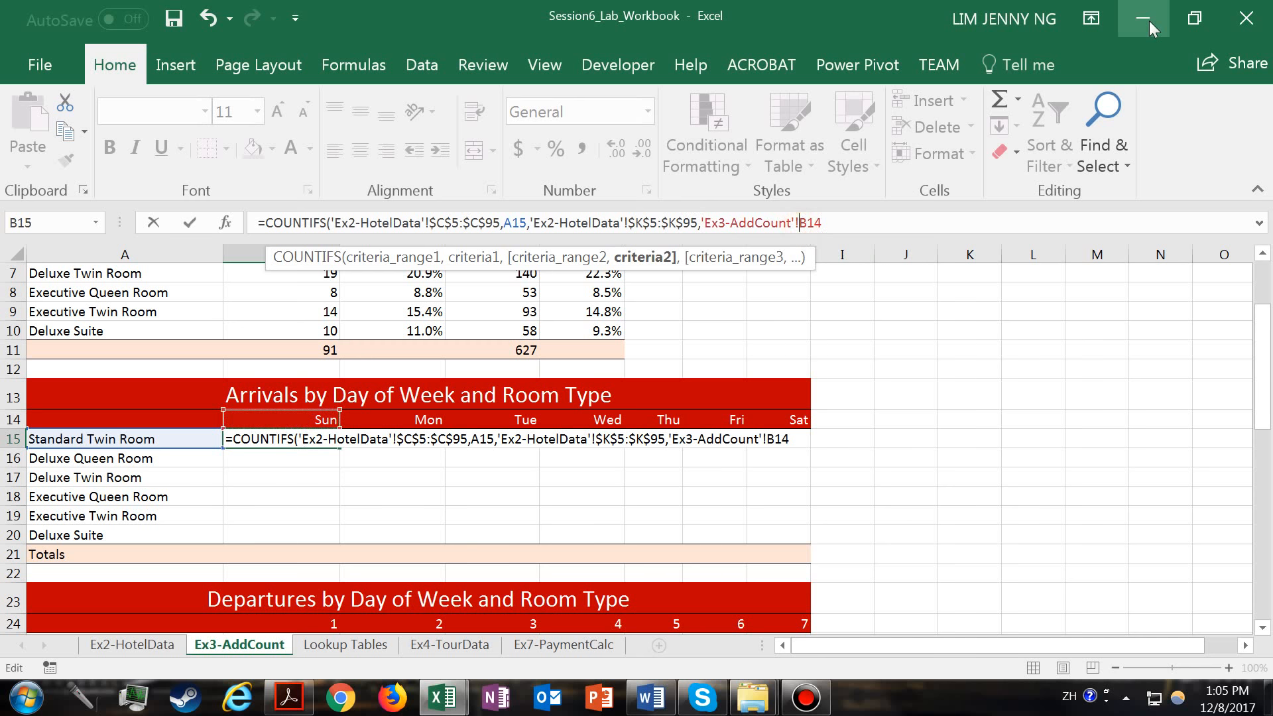
key(BackSpace)
key(BackSpace)
key(BackSpace)
key(BackSpace)
key(BackSpace)
key(BackSpace)
key(BackSpace)
key(BackSpace)
key(BackSpace)
key(BackSpace)
key(BackSpace)
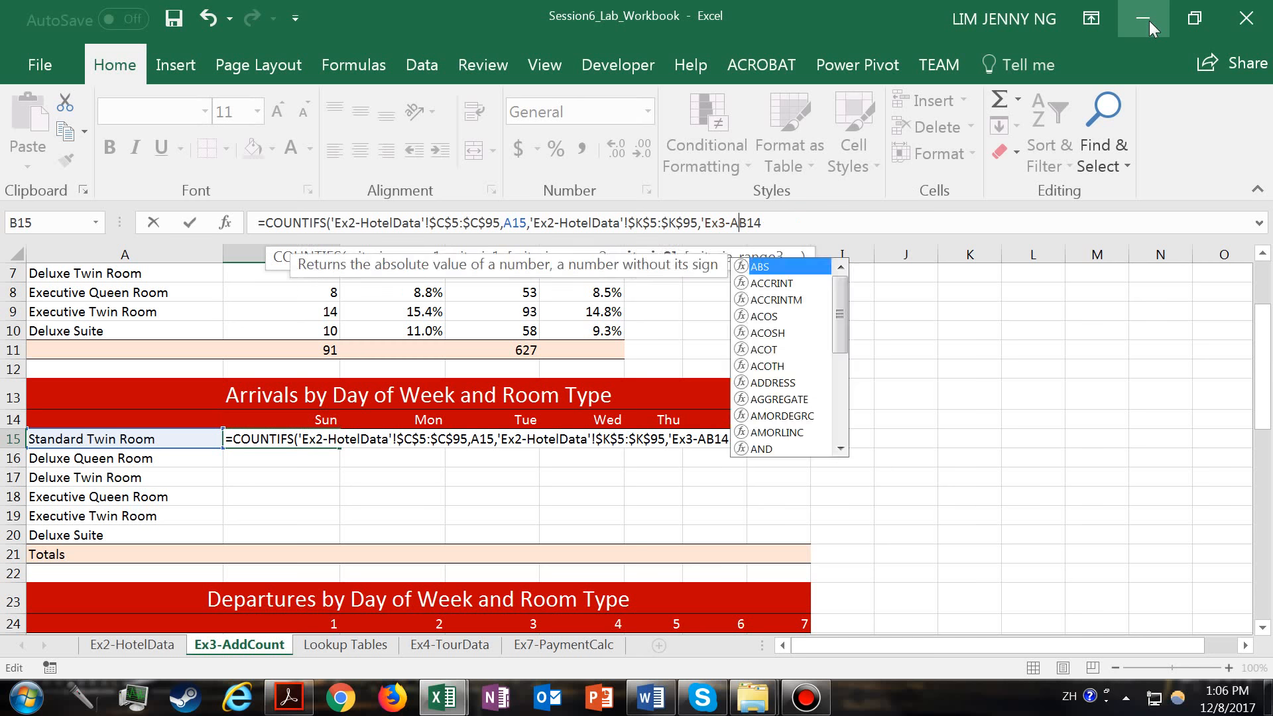
key(BackSpace)
key(BackSpace)
key(BackSpace)
key(BackSpace)
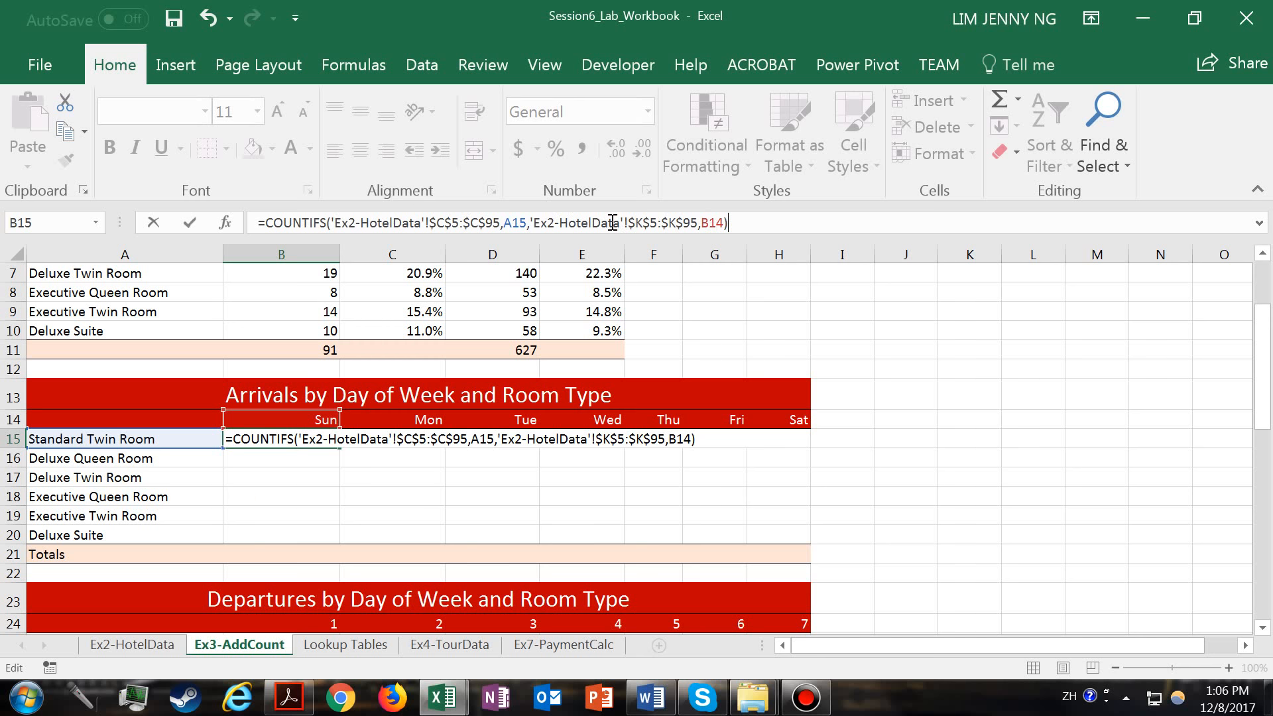
key(Return)
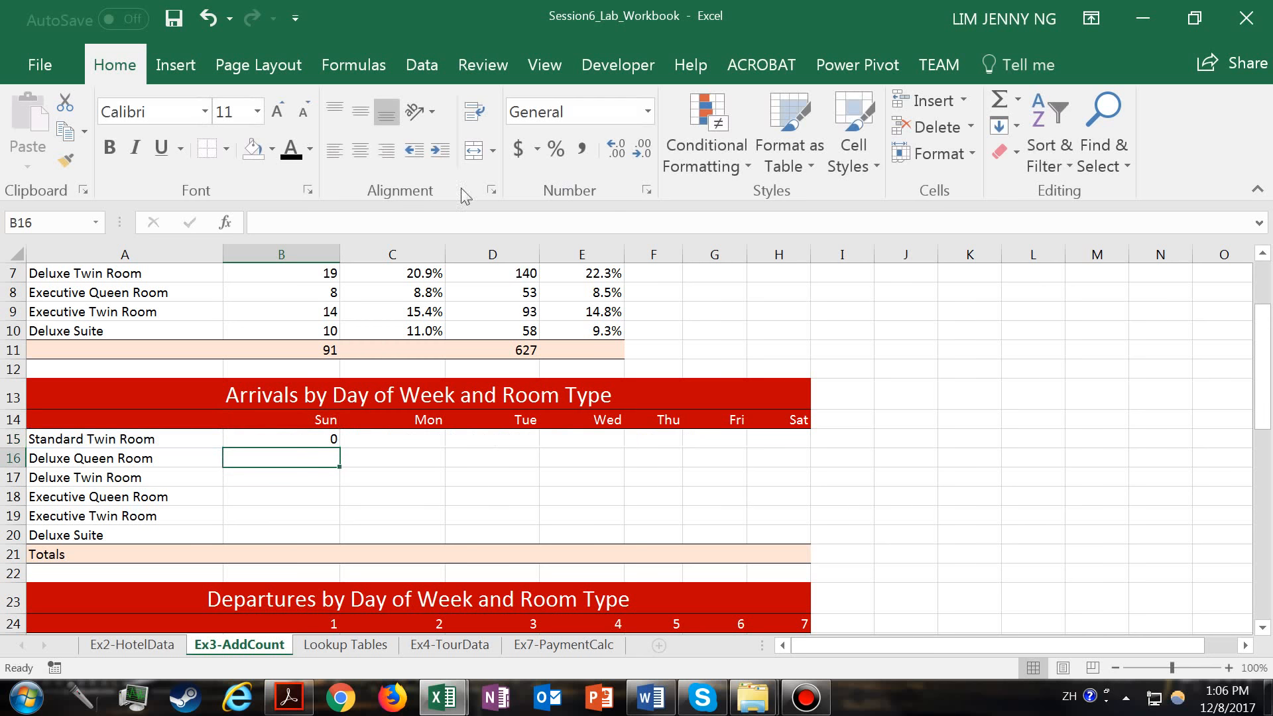
Check the booking data on the Ex2-HotelData sheet, and lock the column of B15's first criterion on Ex3-AddCount as $A15
click(312, 441)
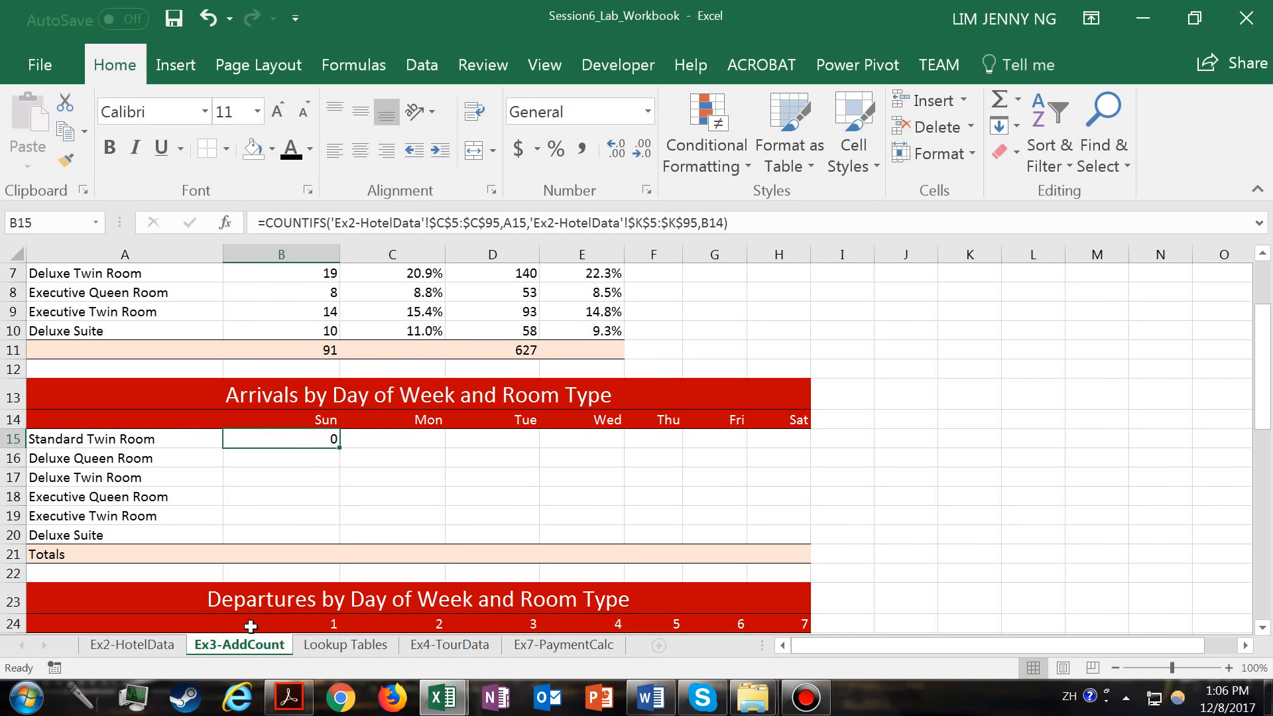
click(167, 645)
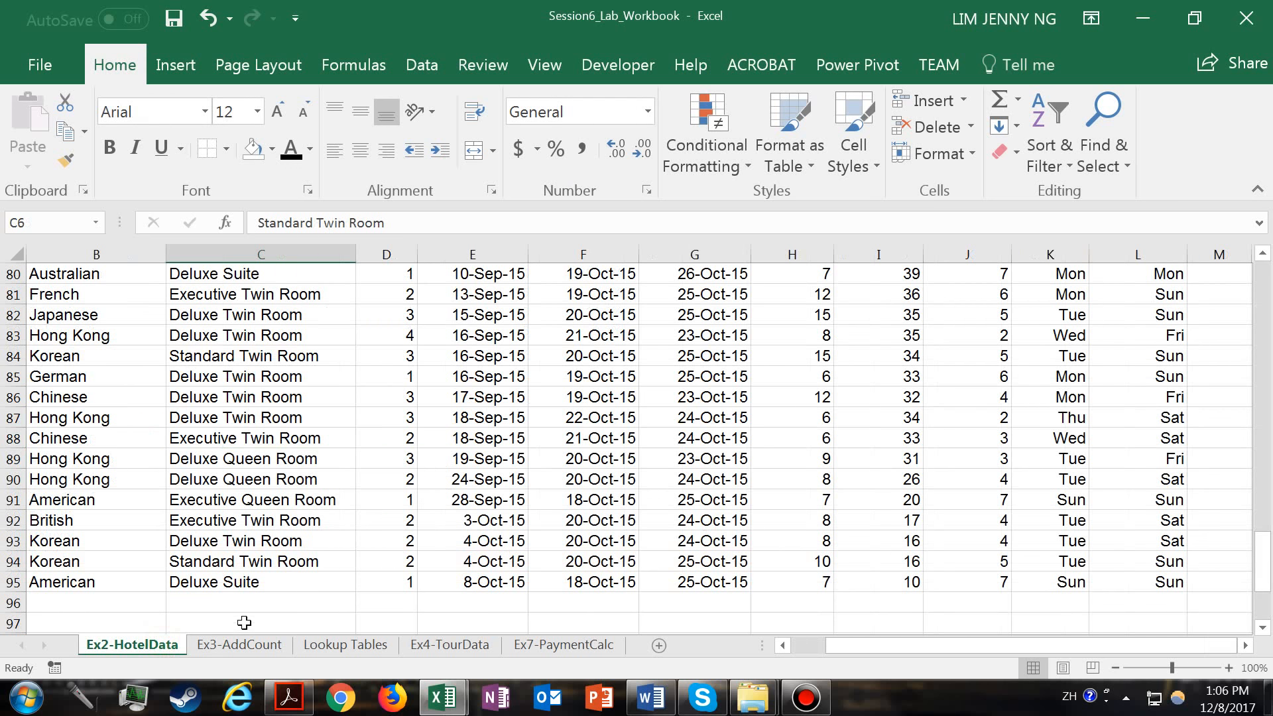
drag(1261, 571, 1269, 304)
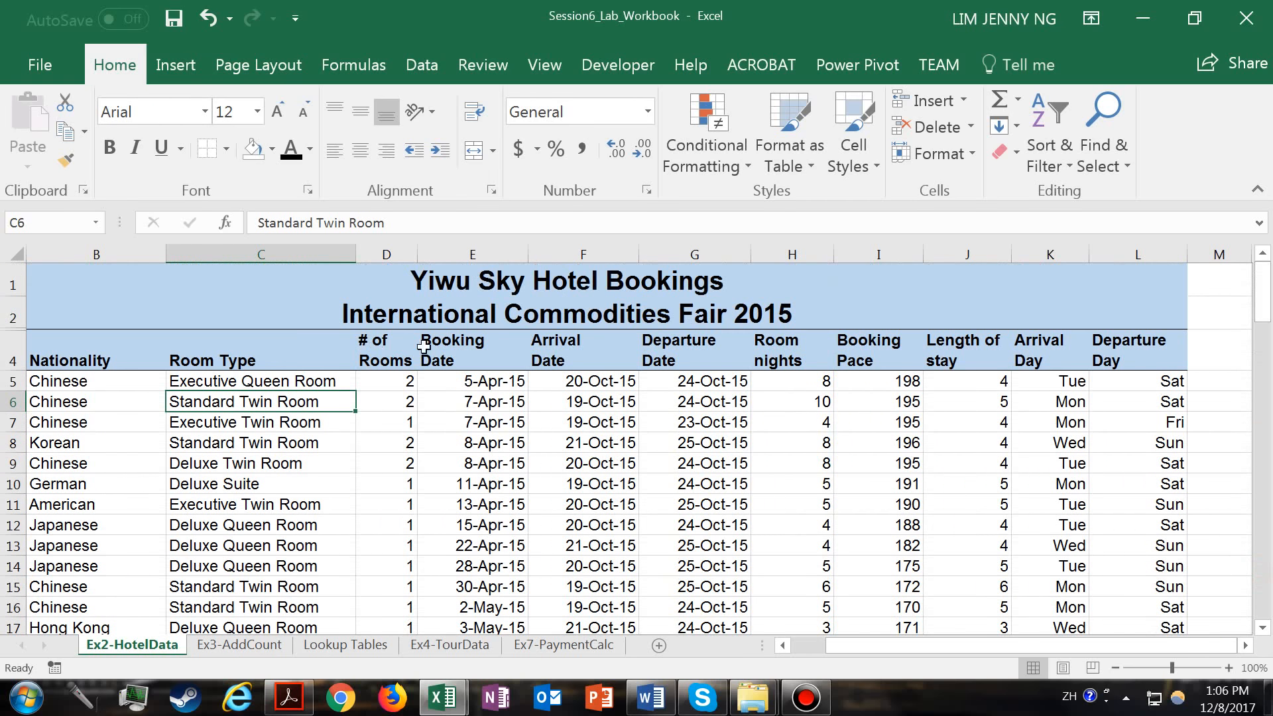
click(239, 645)
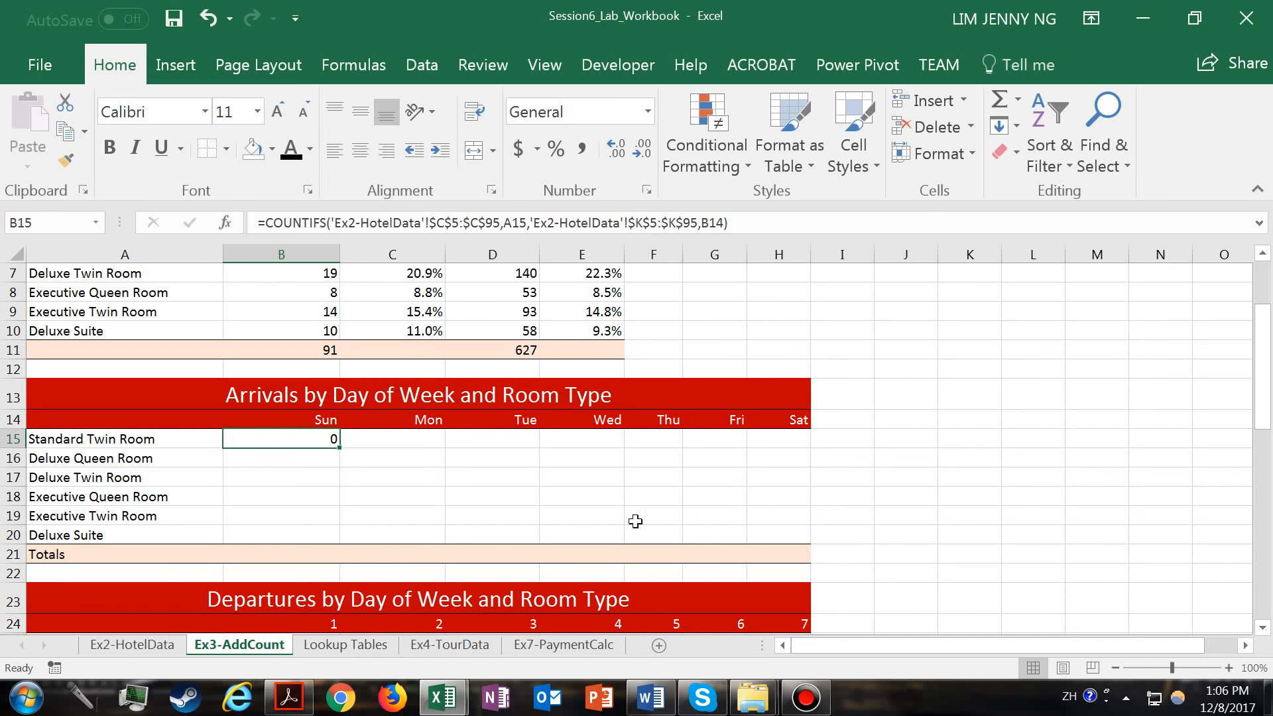
double_click(318, 443)
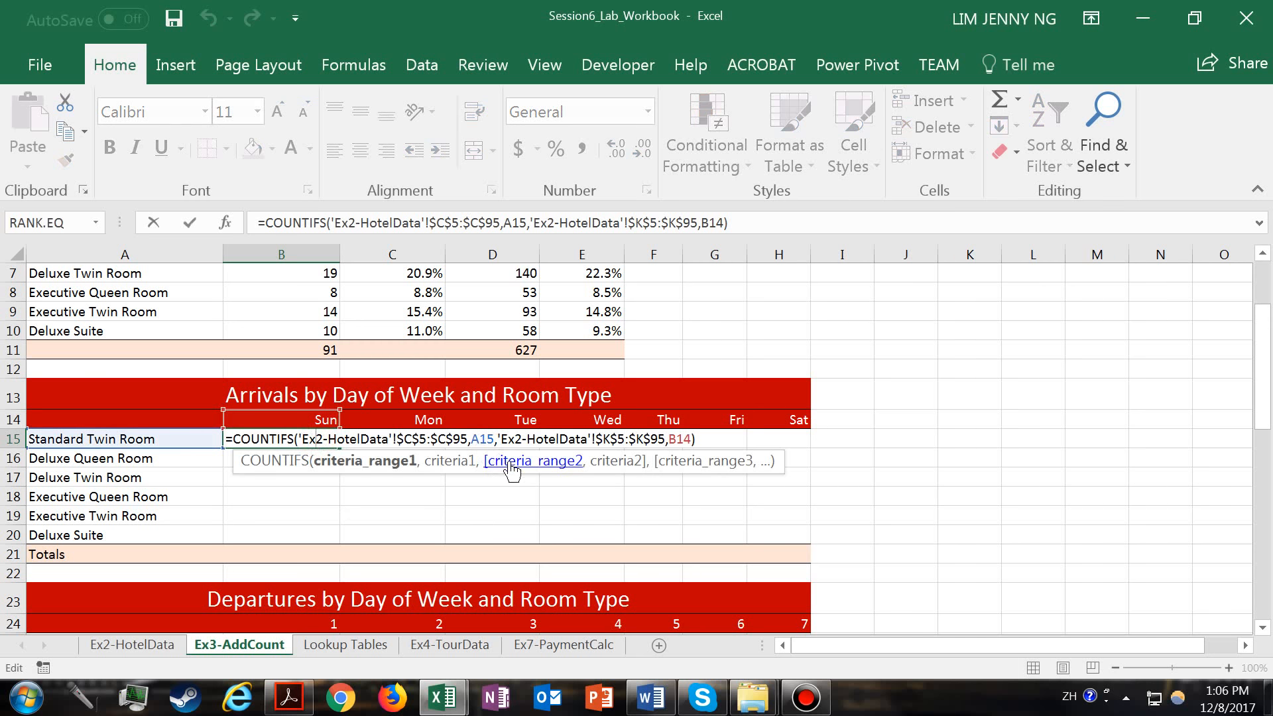
click(481, 439)
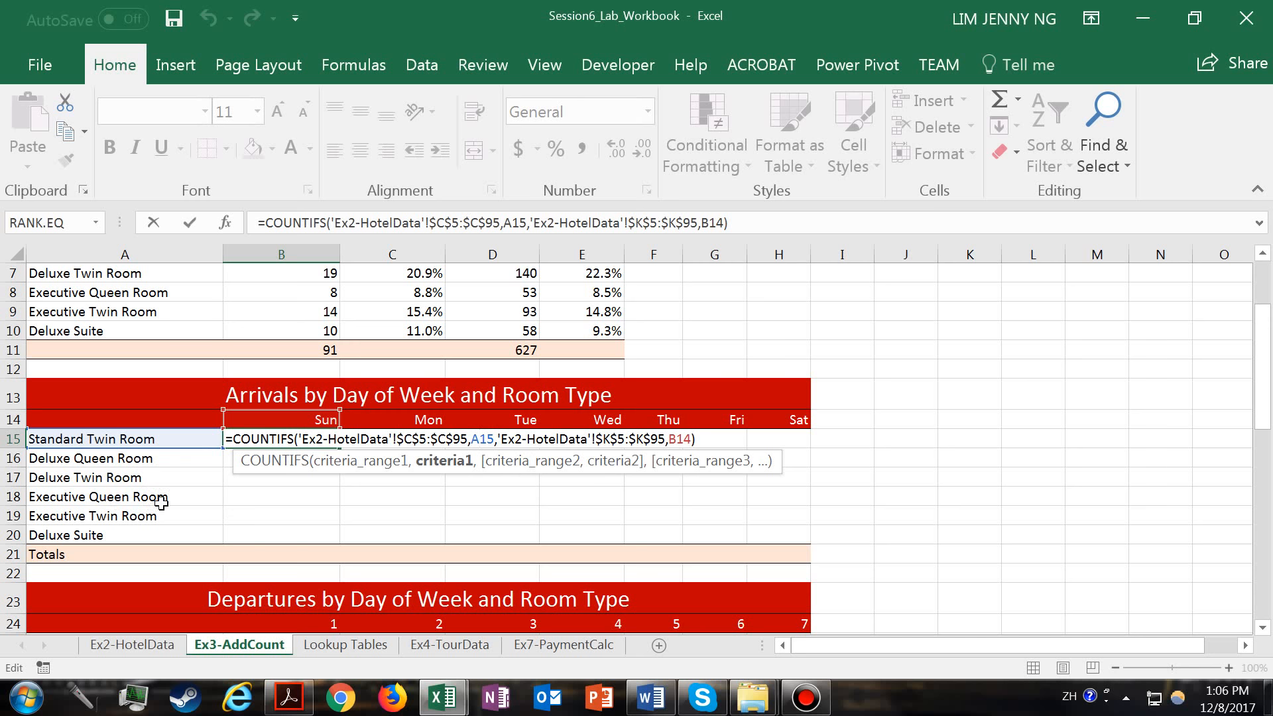
double_click(485, 438)
text($)
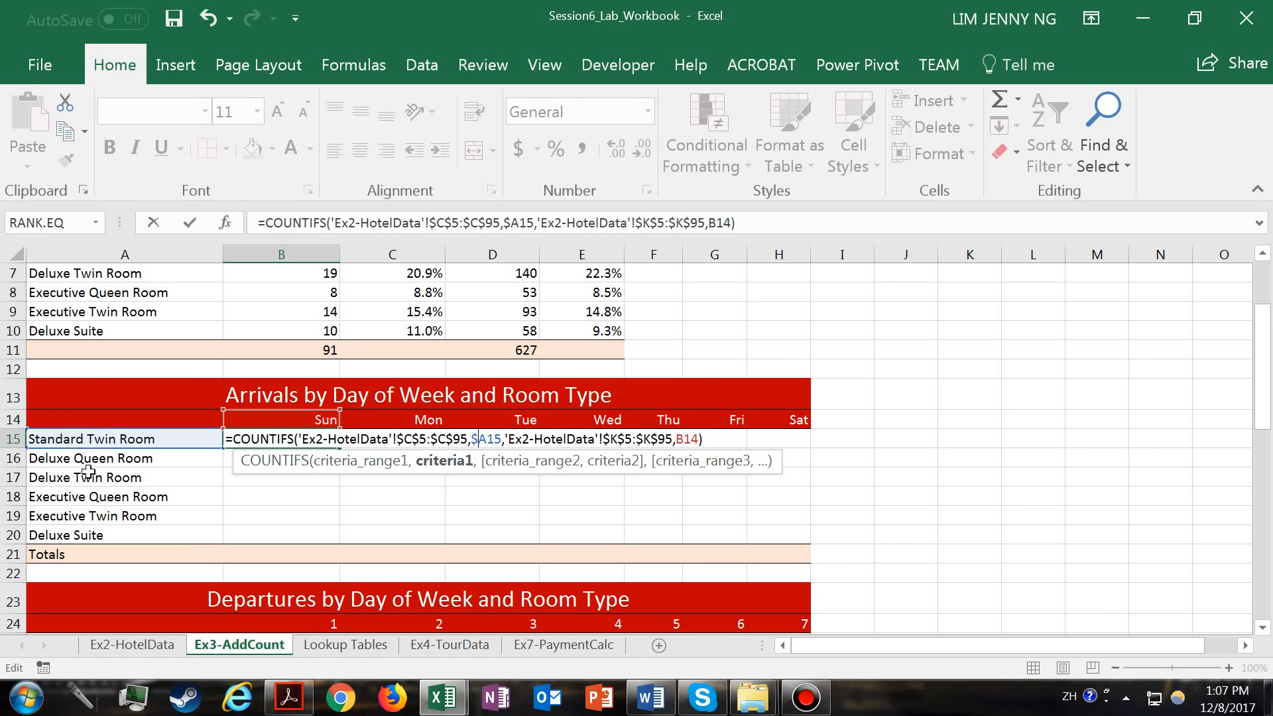
Lock the row of the second criterion in B15's COUNTIFS formula as B$14 and commit the formula
click(681, 439)
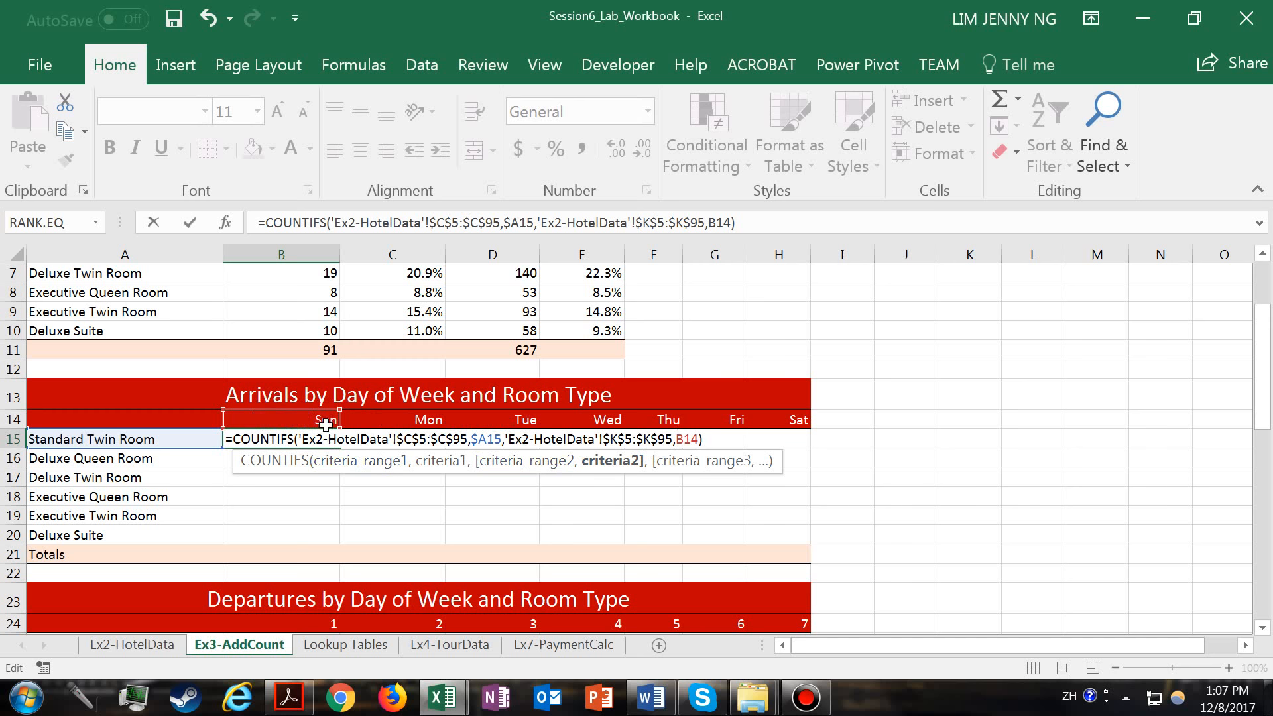
click(685, 434)
text($)
key(Return)
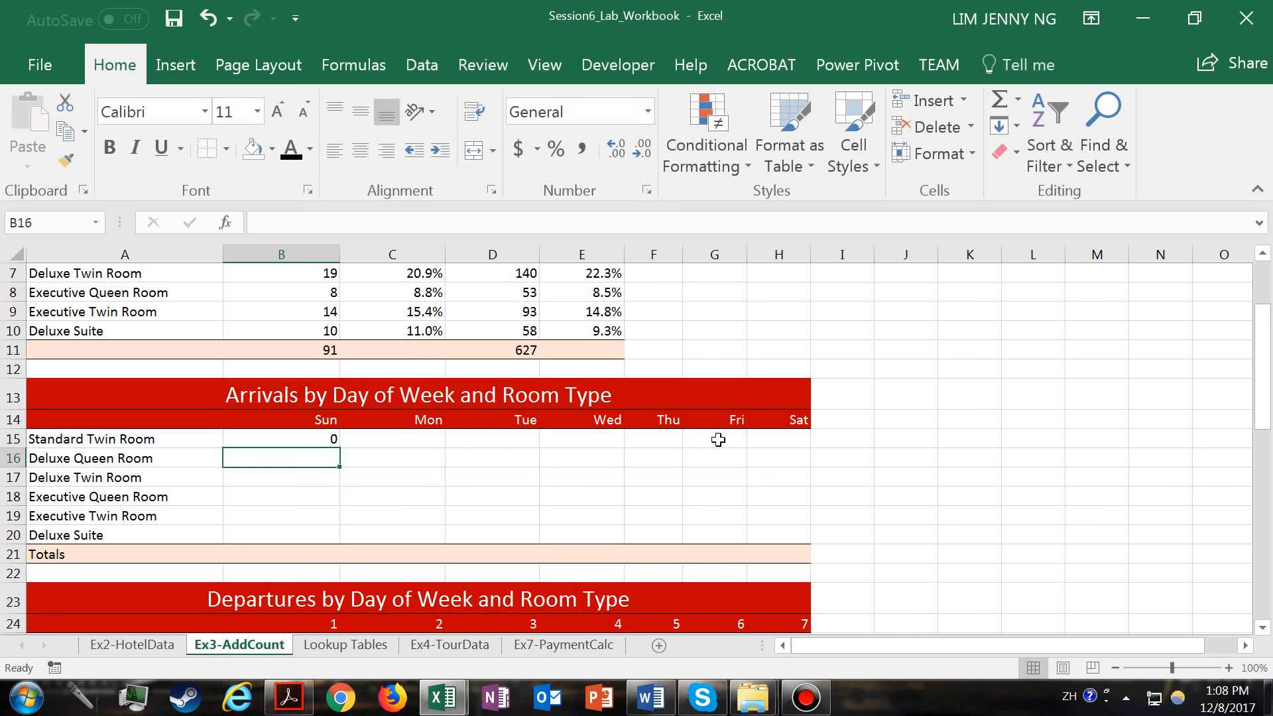
Fill the COUNTIFS formula from B15 down through the Deluxe Suite row and across to Sat, covering B15:H20
click(322, 440)
drag(339, 448, 338, 542)
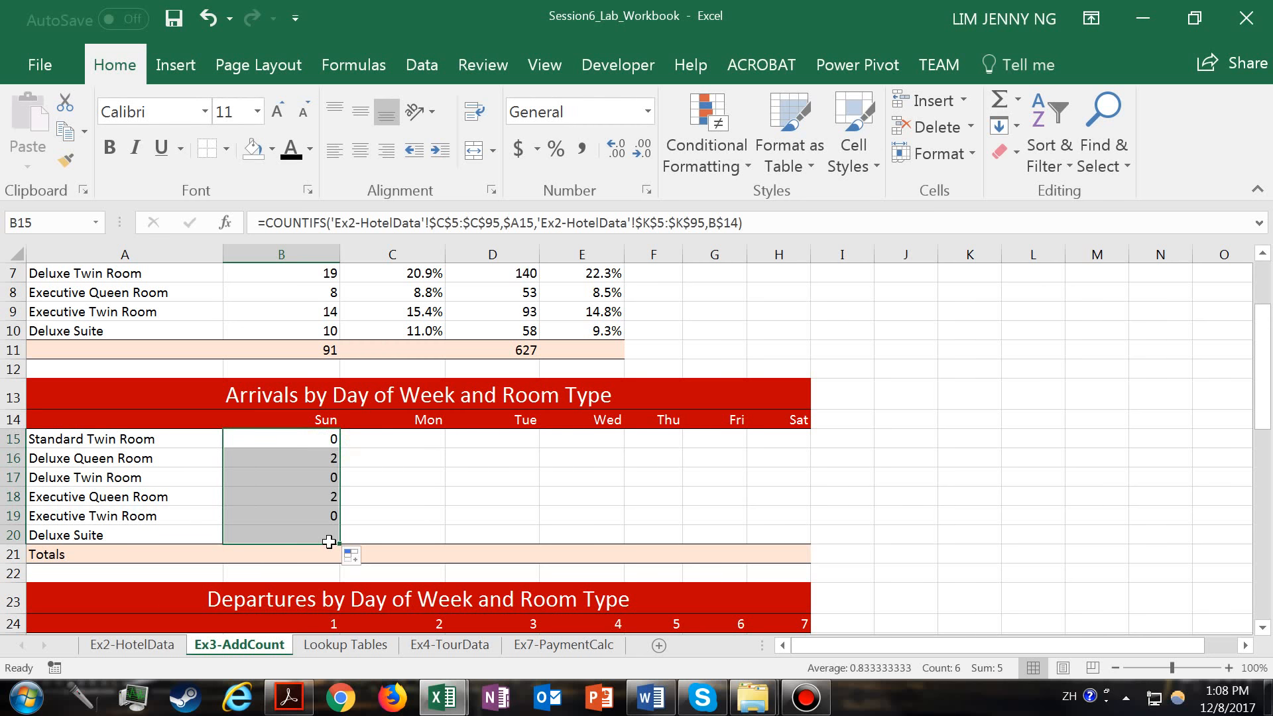
click(334, 540)
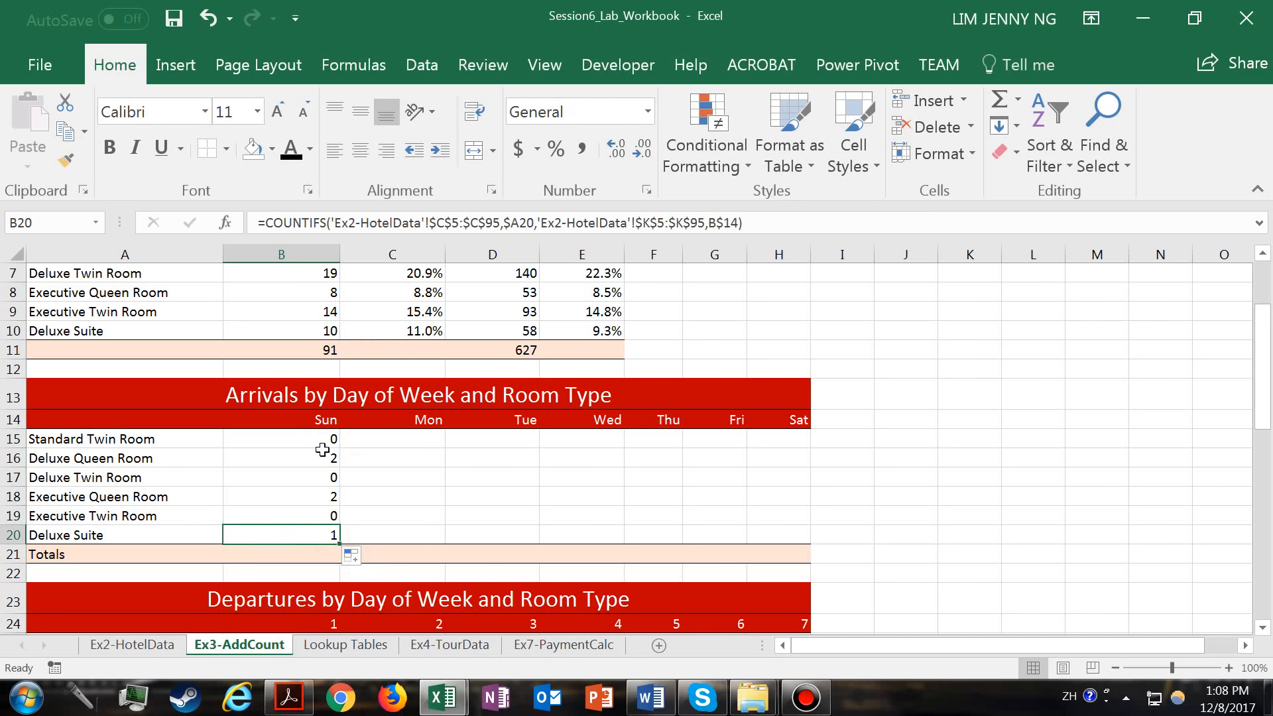
click(321, 438)
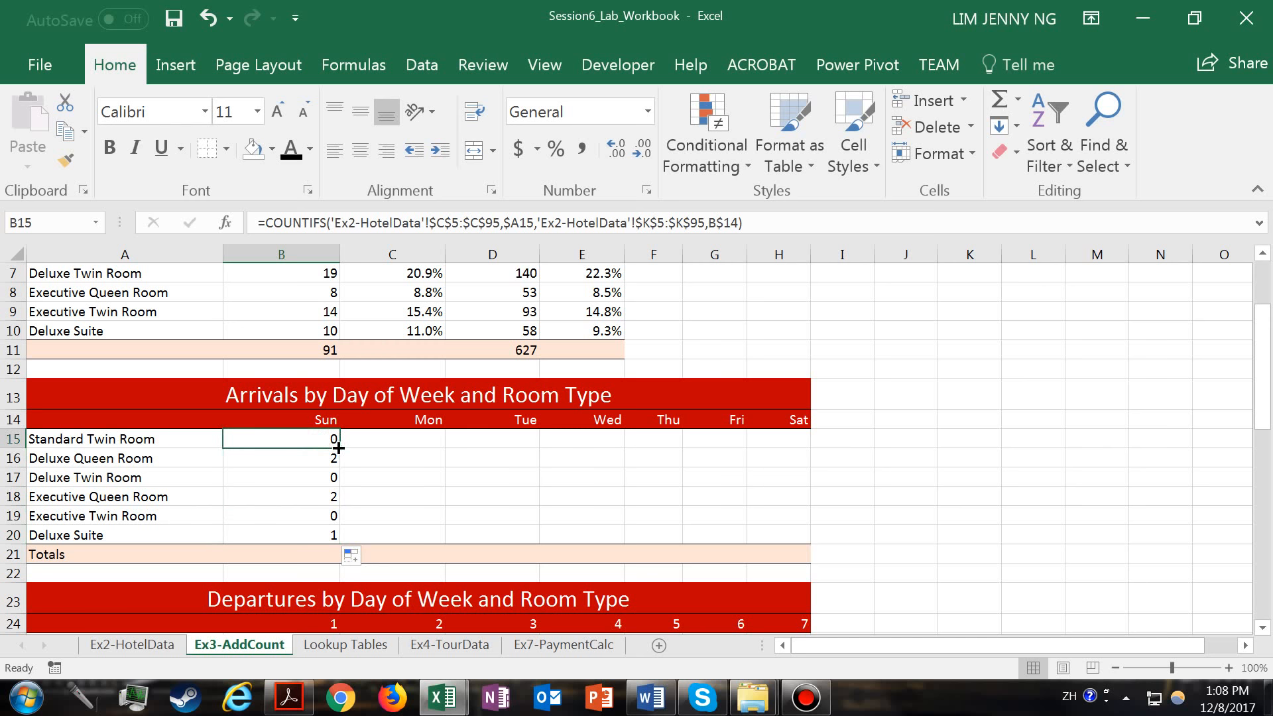
drag(342, 449, 810, 547)
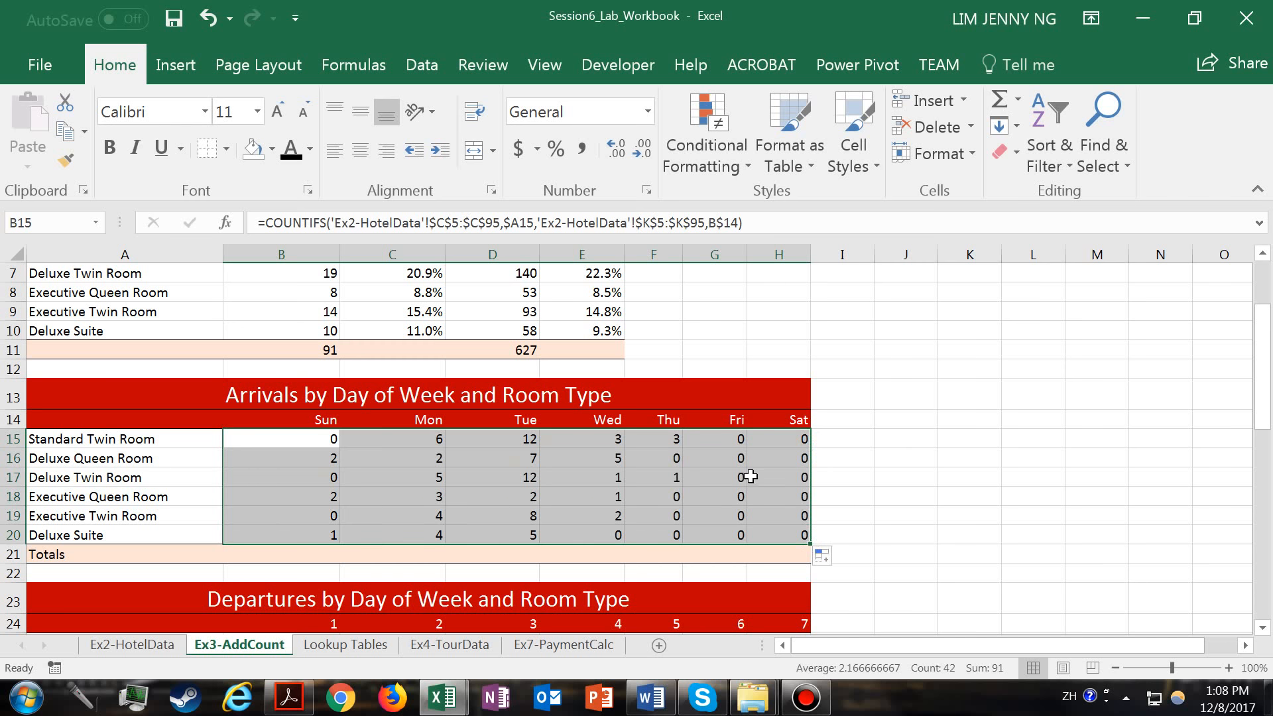
Examine the Fri and Sat arrival counts and the copied COUNTIFS formulas in the Tue column
drag(726, 439, 805, 538)
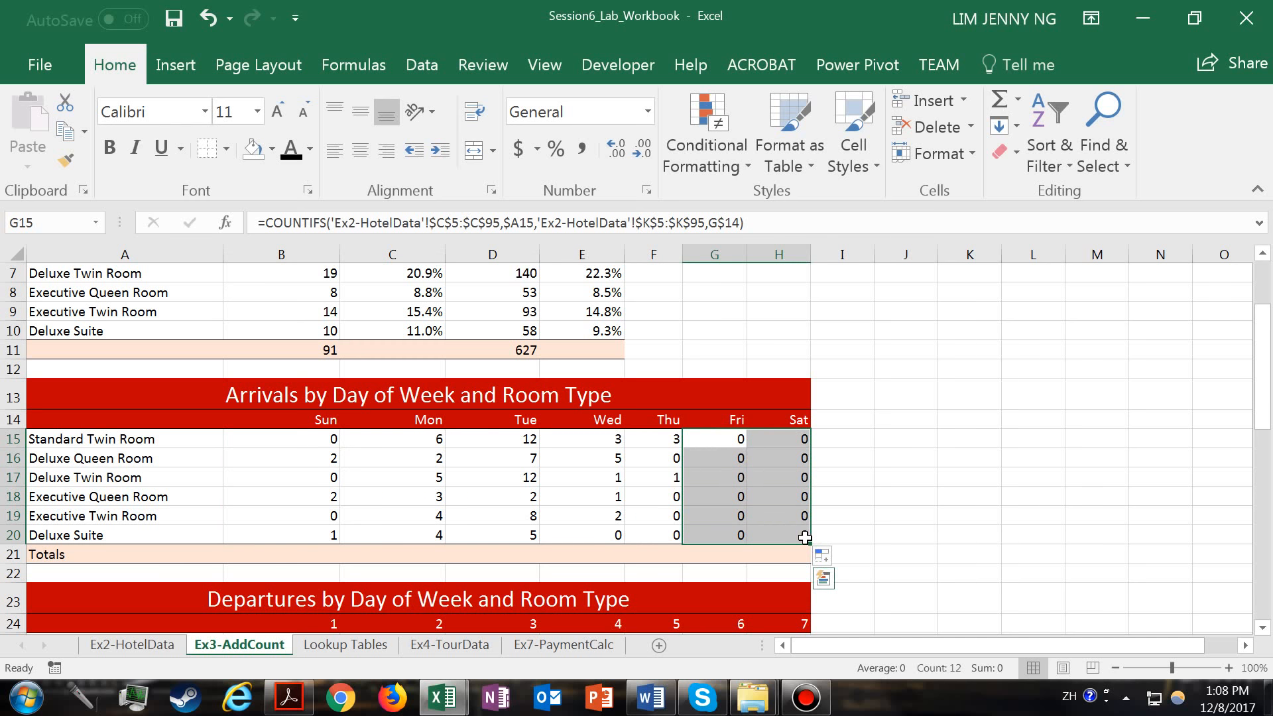
click(575, 484)
click(528, 529)
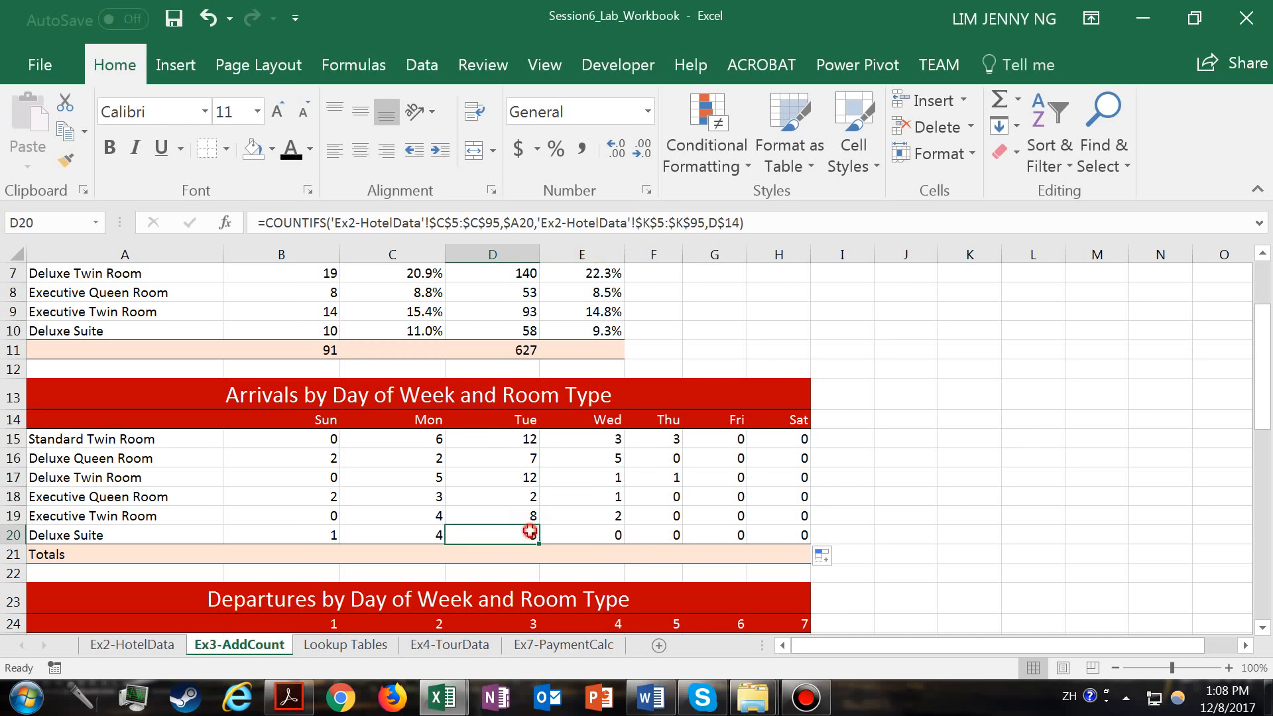
click(524, 438)
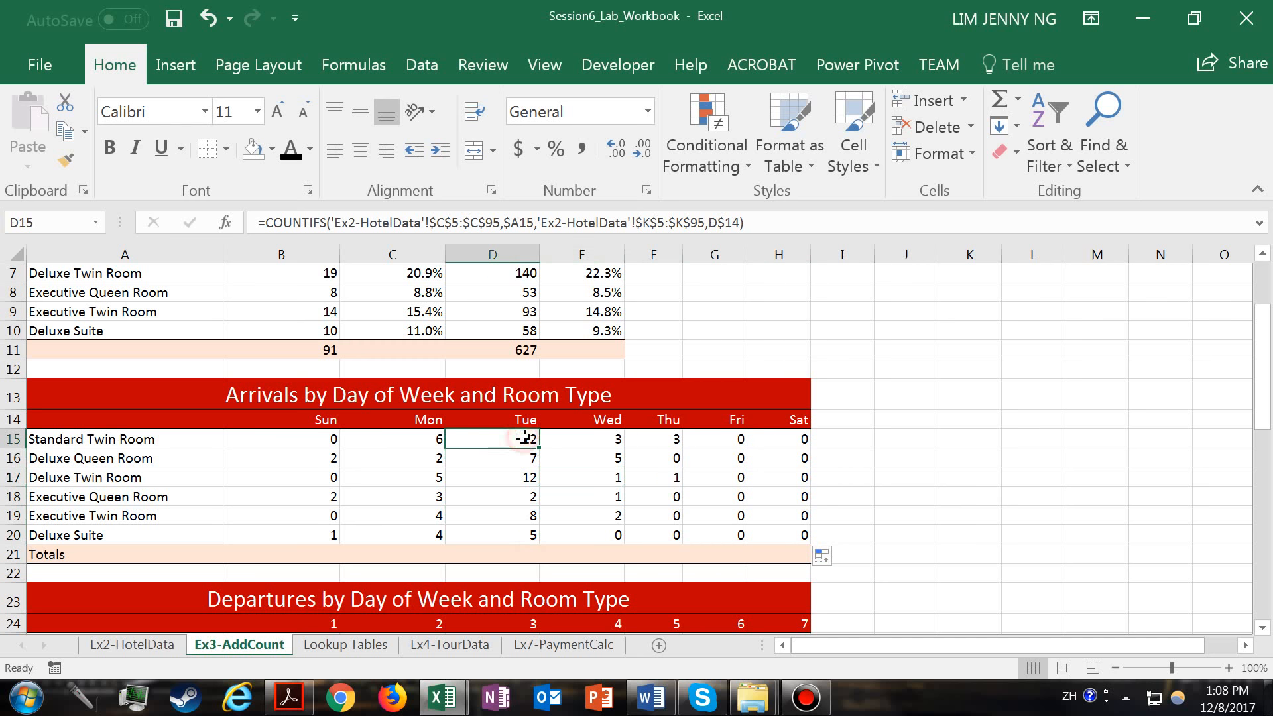
click(508, 480)
double_click(500, 437)
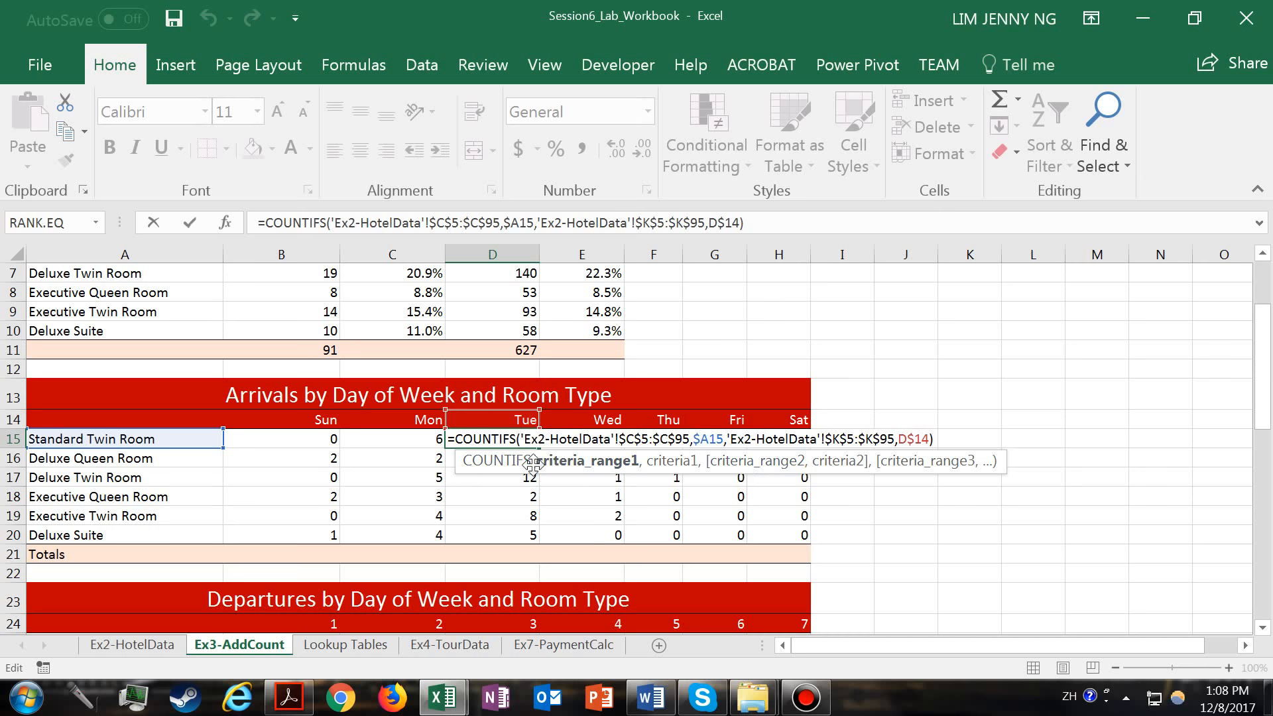
key(Escape)
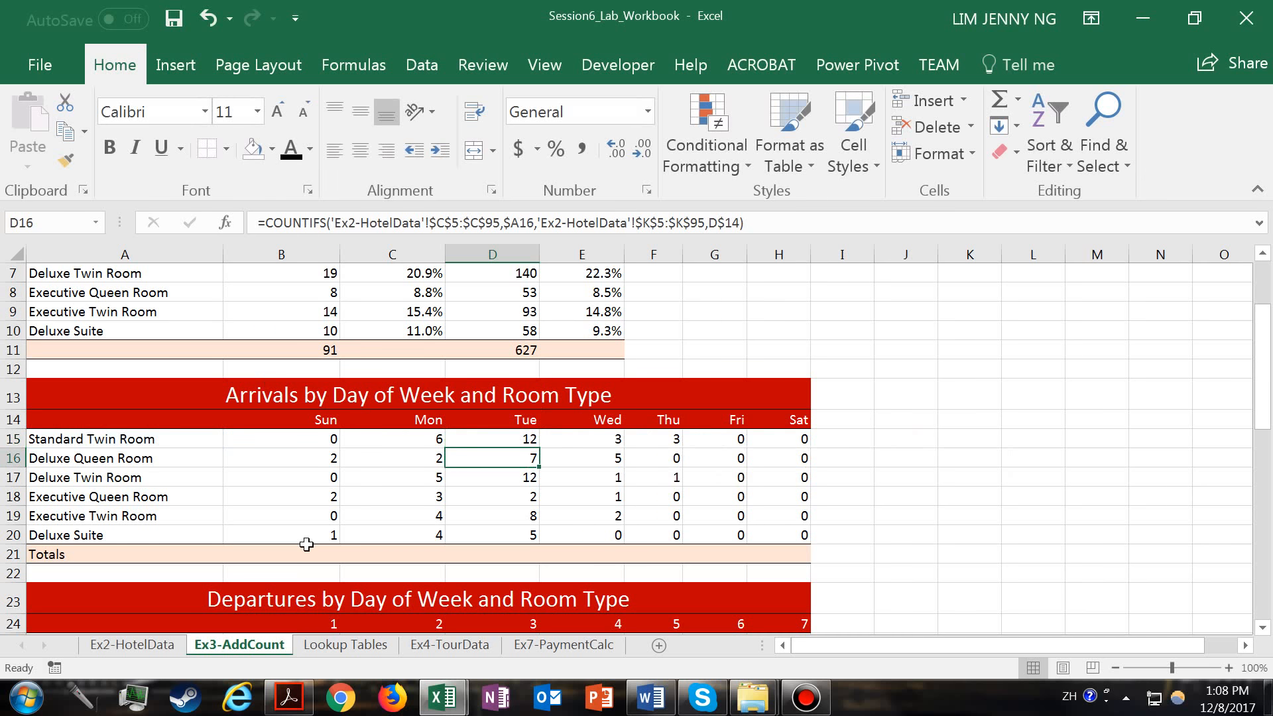
Add column sums with AutoSum to the Arrivals table's Totals row, B21:H21
click(282, 554)
drag(282, 555, 785, 555)
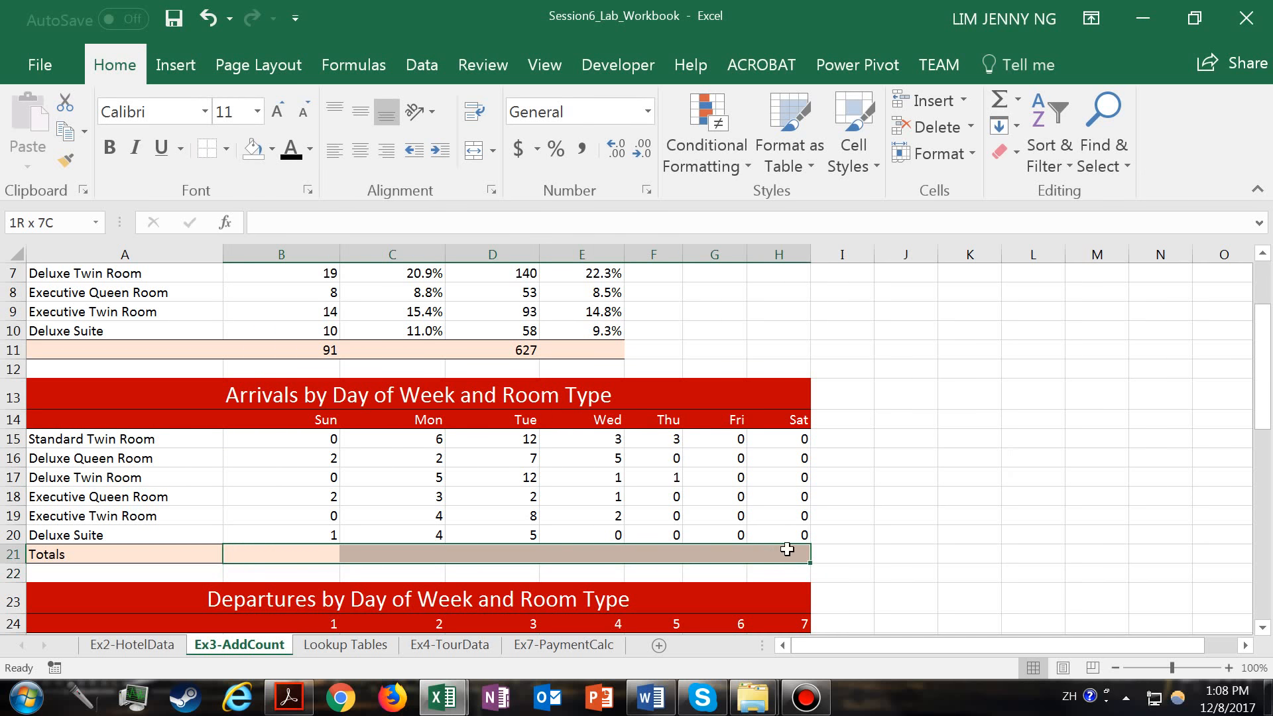
click(999, 100)
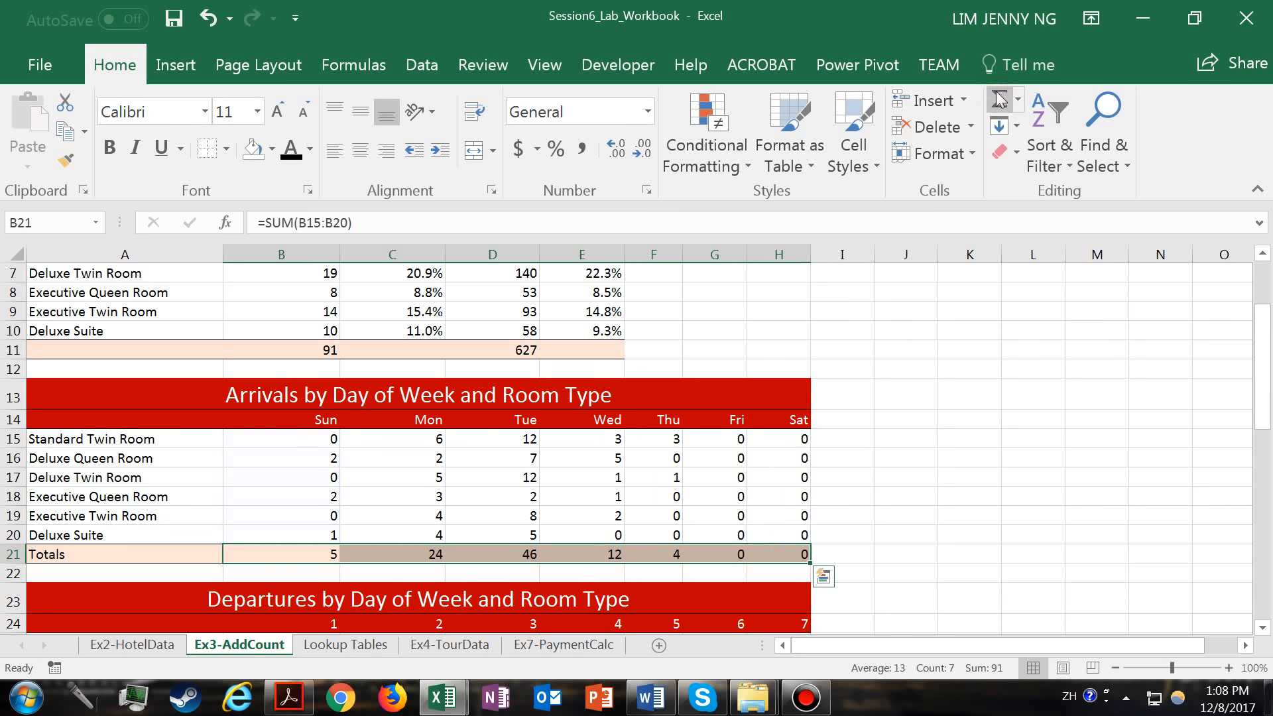
Check the SUM formulas in C21 and D21 and the COUNTIFS formulas in G17 and B15
key(Tab)
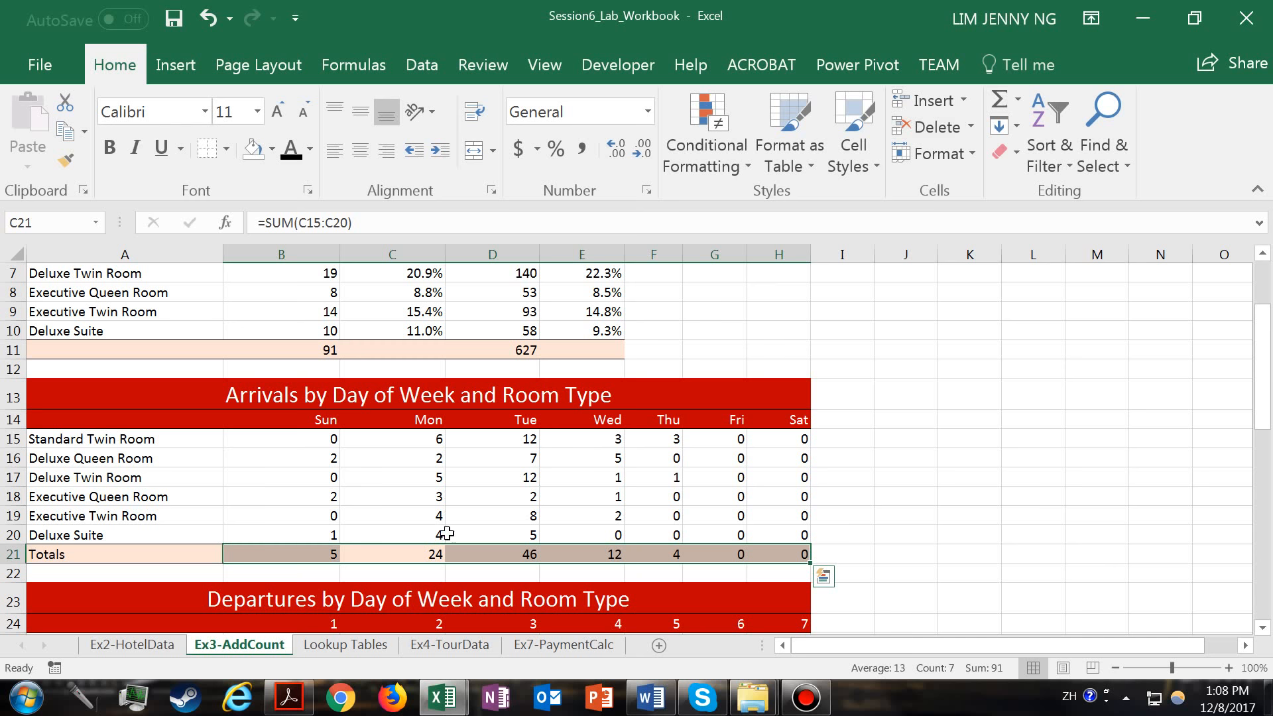
double_click(421, 546)
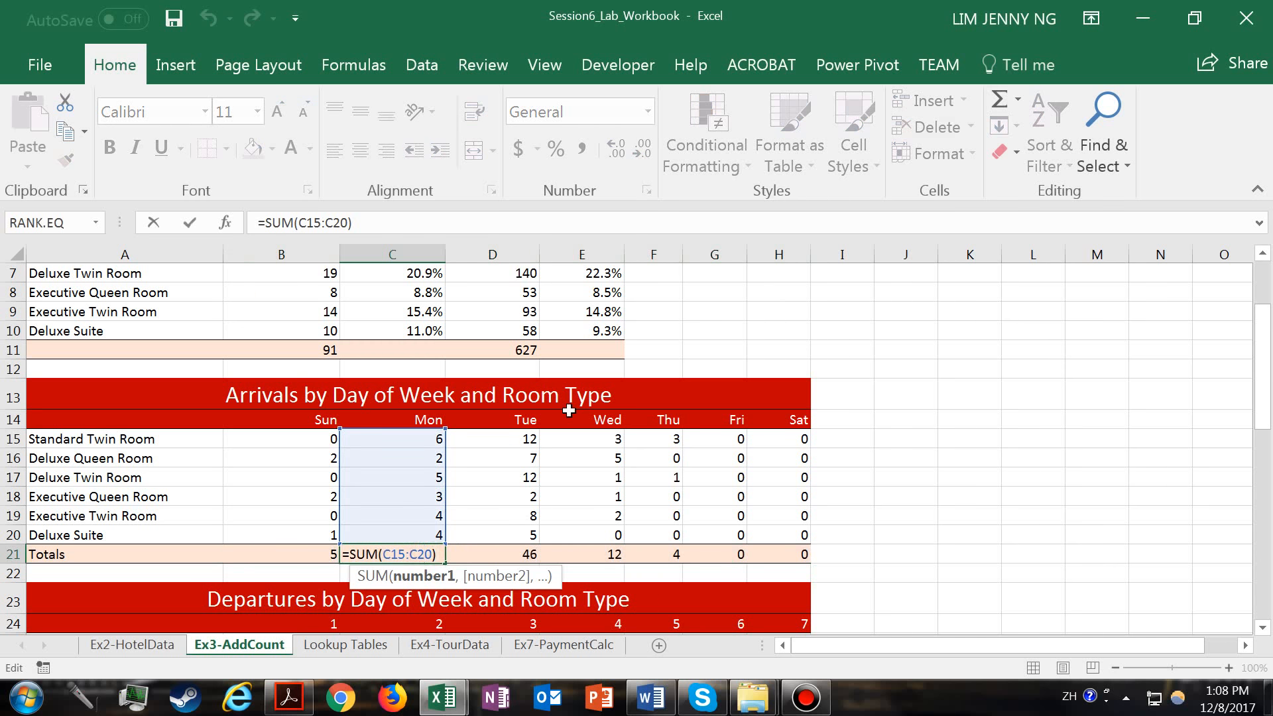
key(Escape)
key(Tab)
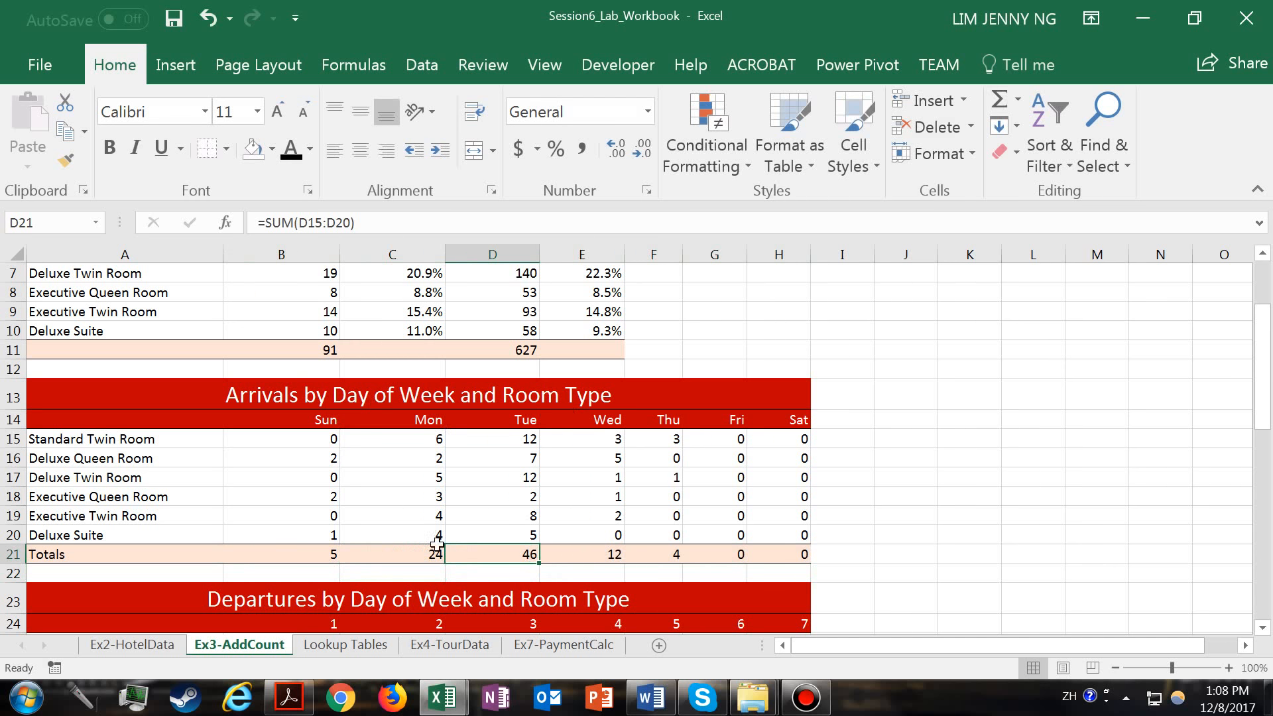
double_click(507, 551)
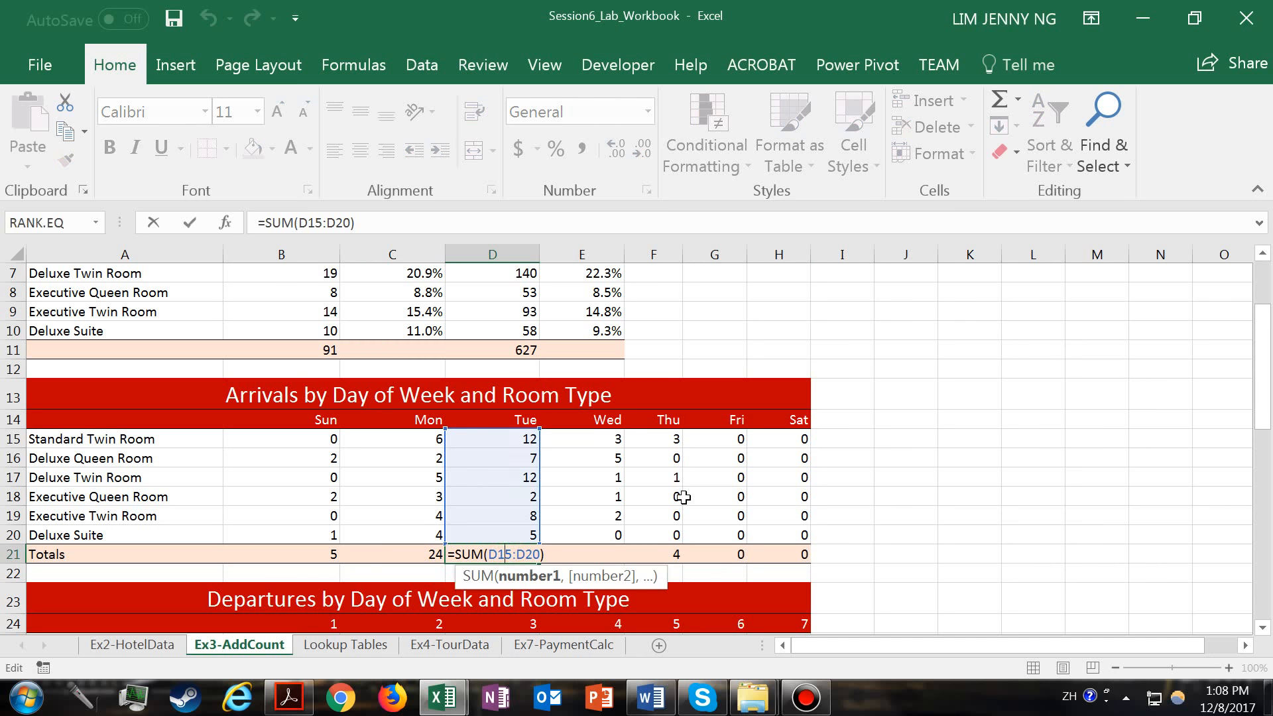
key(Escape)
click(723, 475)
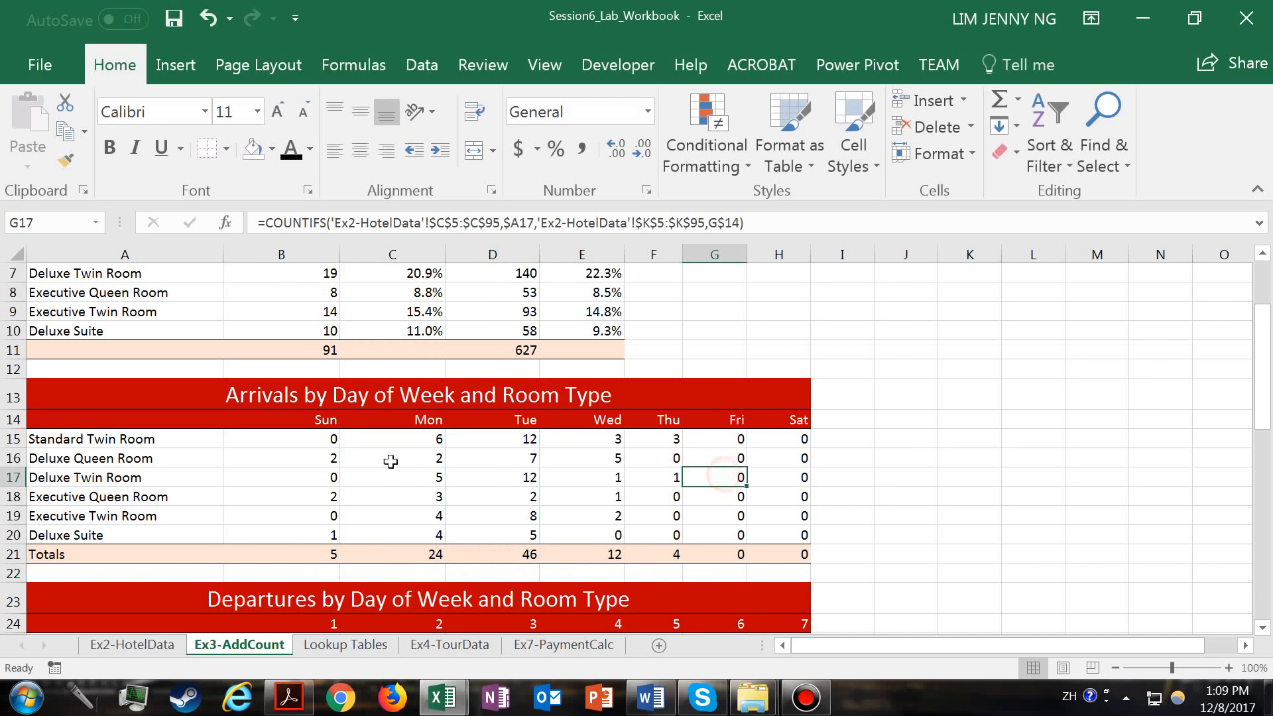
click(272, 439)
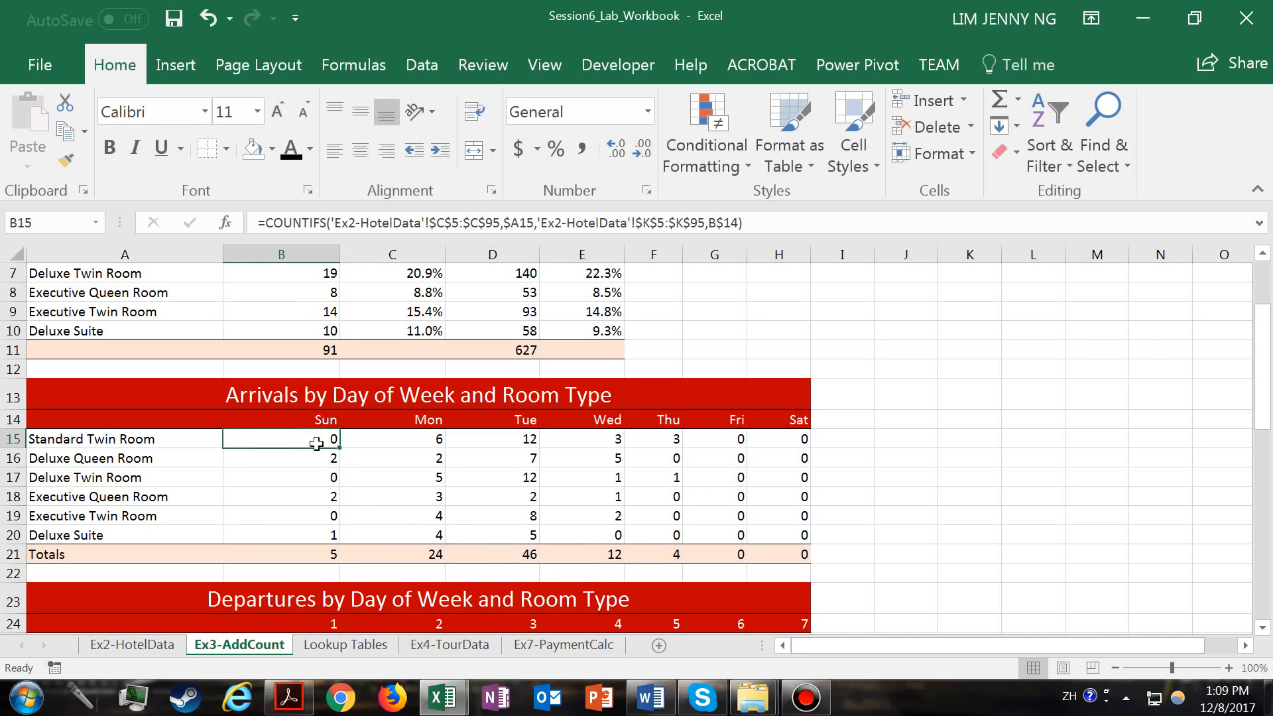
double_click(316, 444)
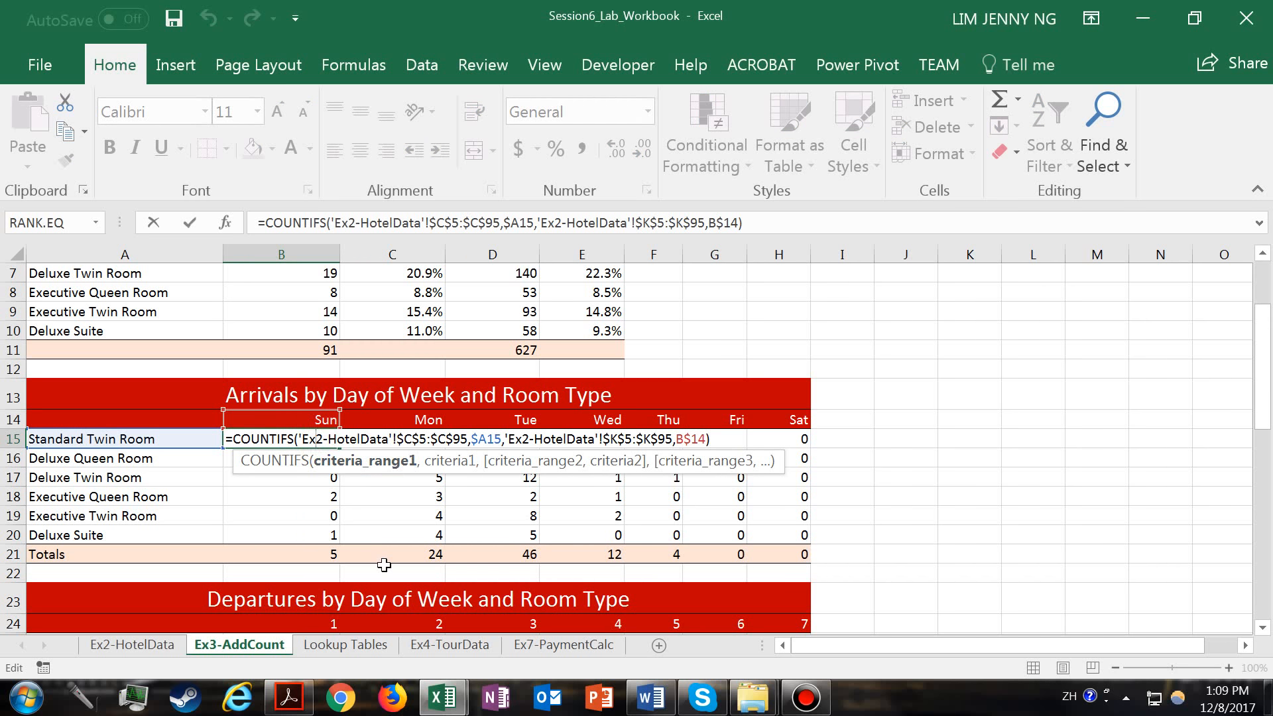
key(Return)
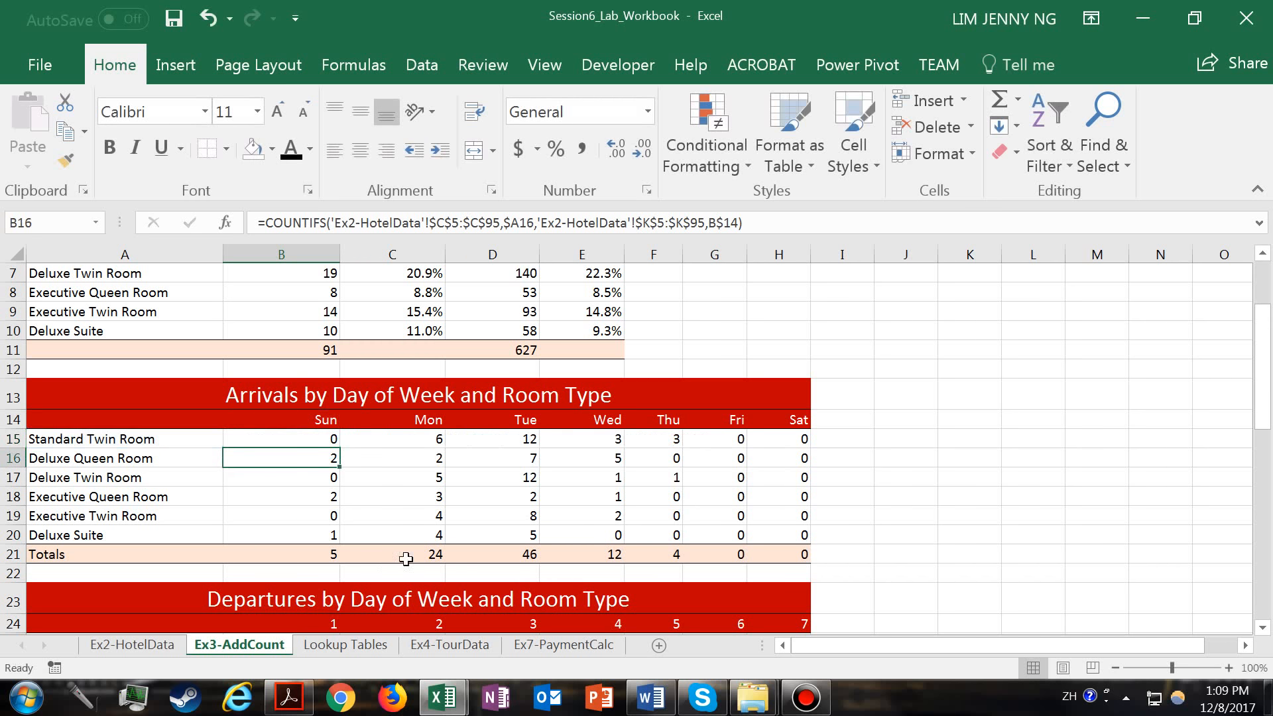
Look over the Departures by Day of Week and Room Type cells B25:H30 and select B25
drag(1271, 383, 1271, 449)
drag(311, 462, 796, 548)
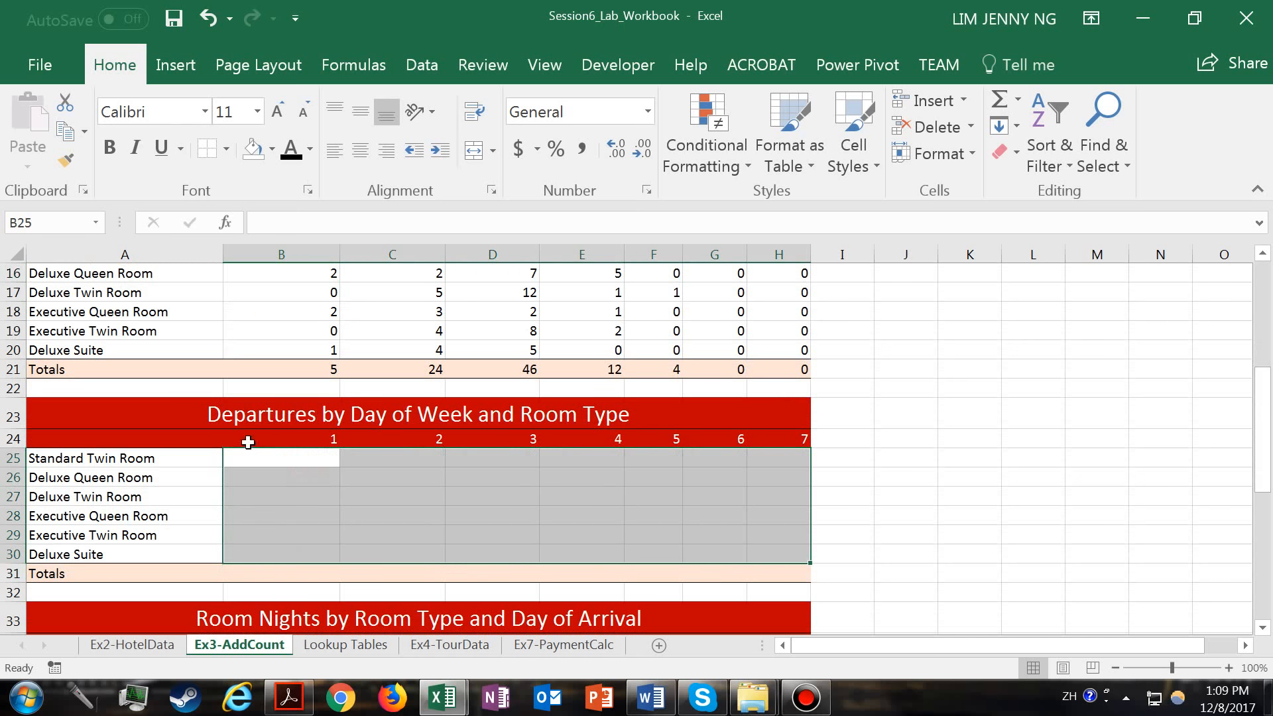
click(282, 466)
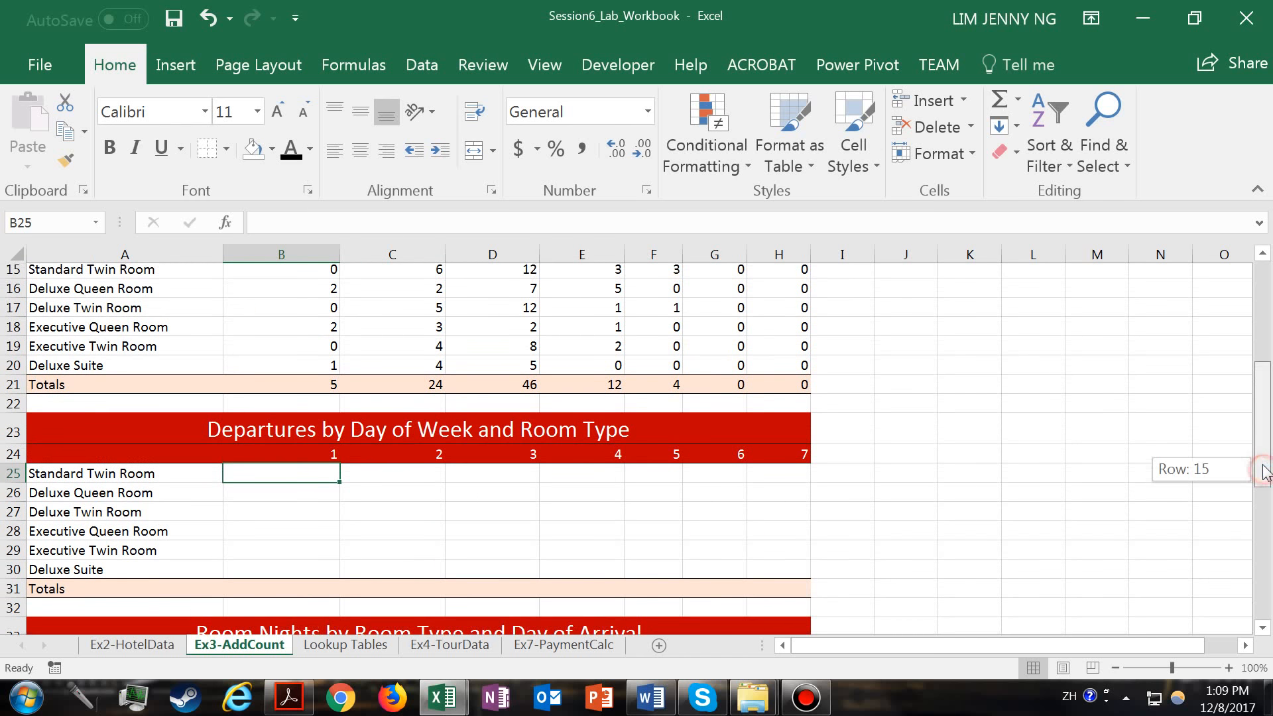